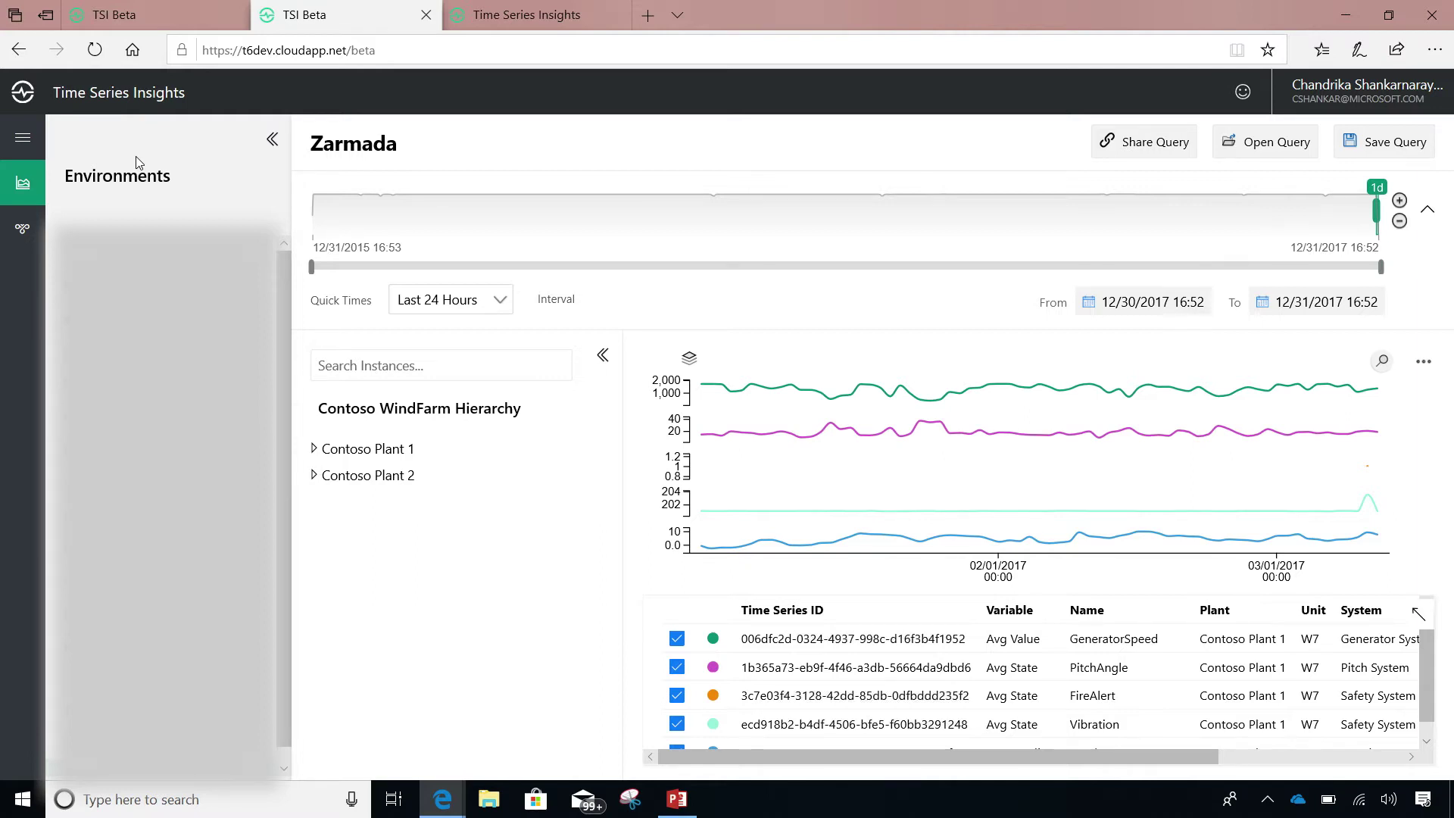
- View the Building sensors sample query in the other browser tab and return to the Zarmada environment
mouse_move(128, 21)
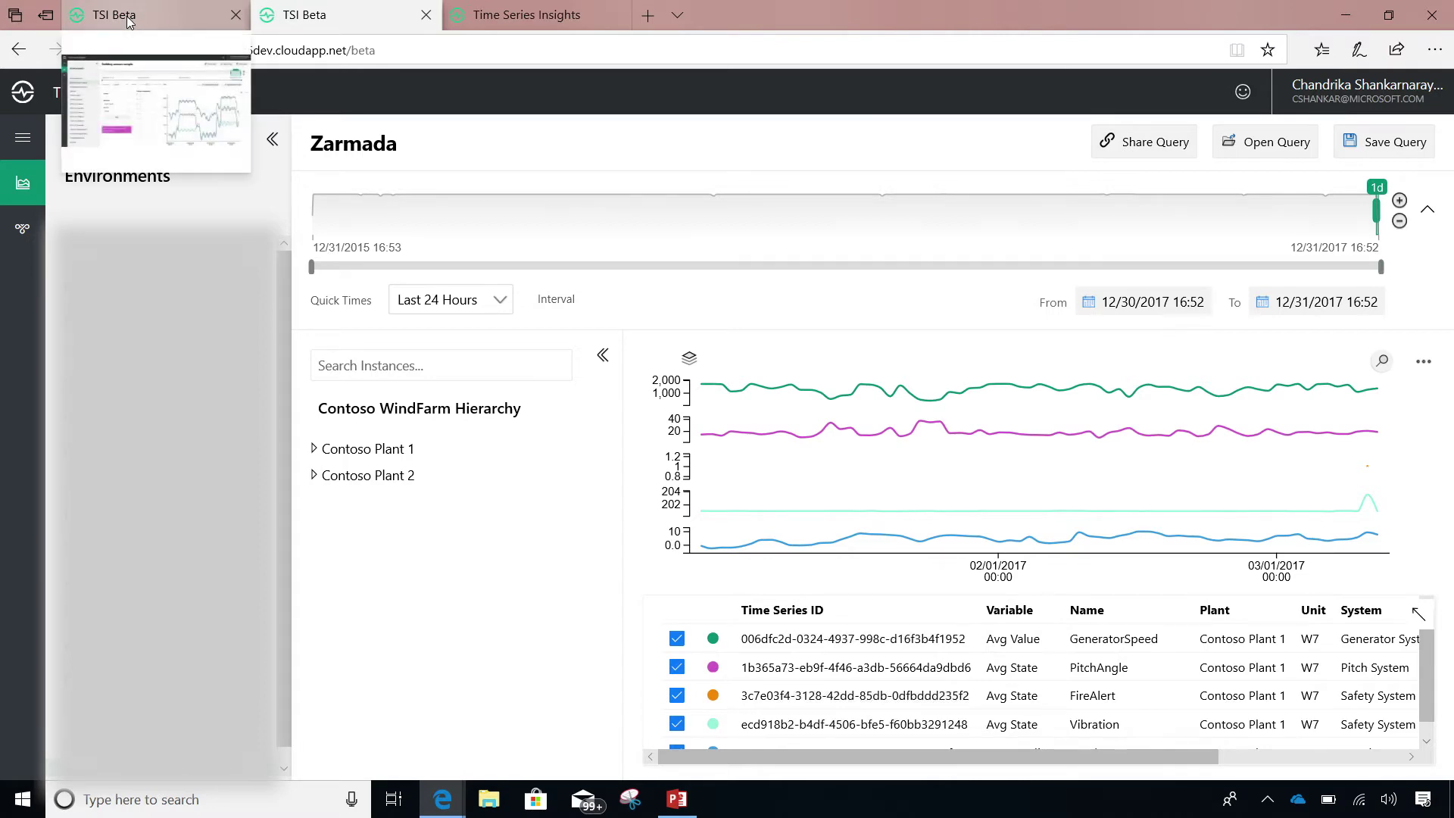
left_click(137, 17)
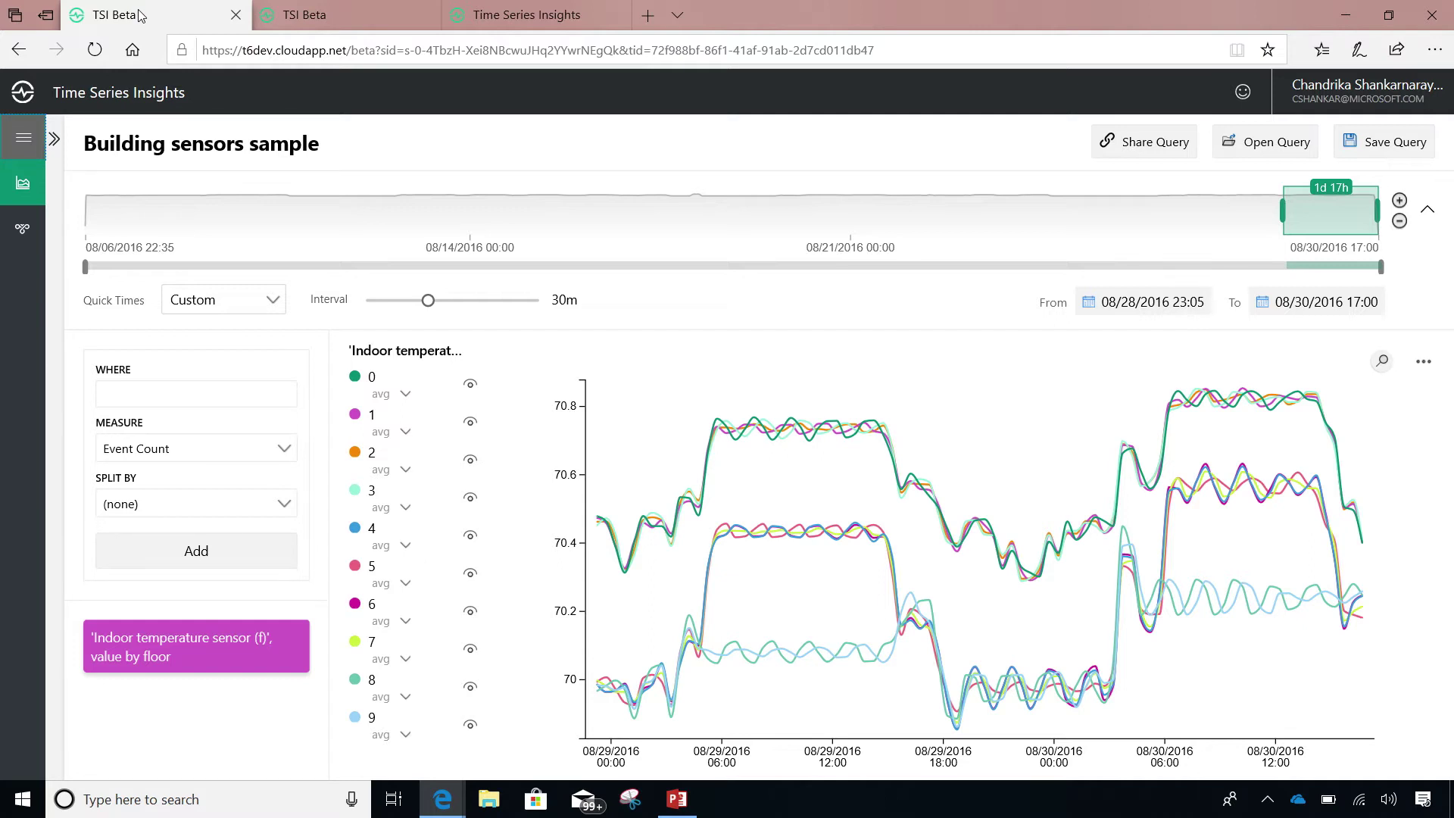
left_click(322, 12)
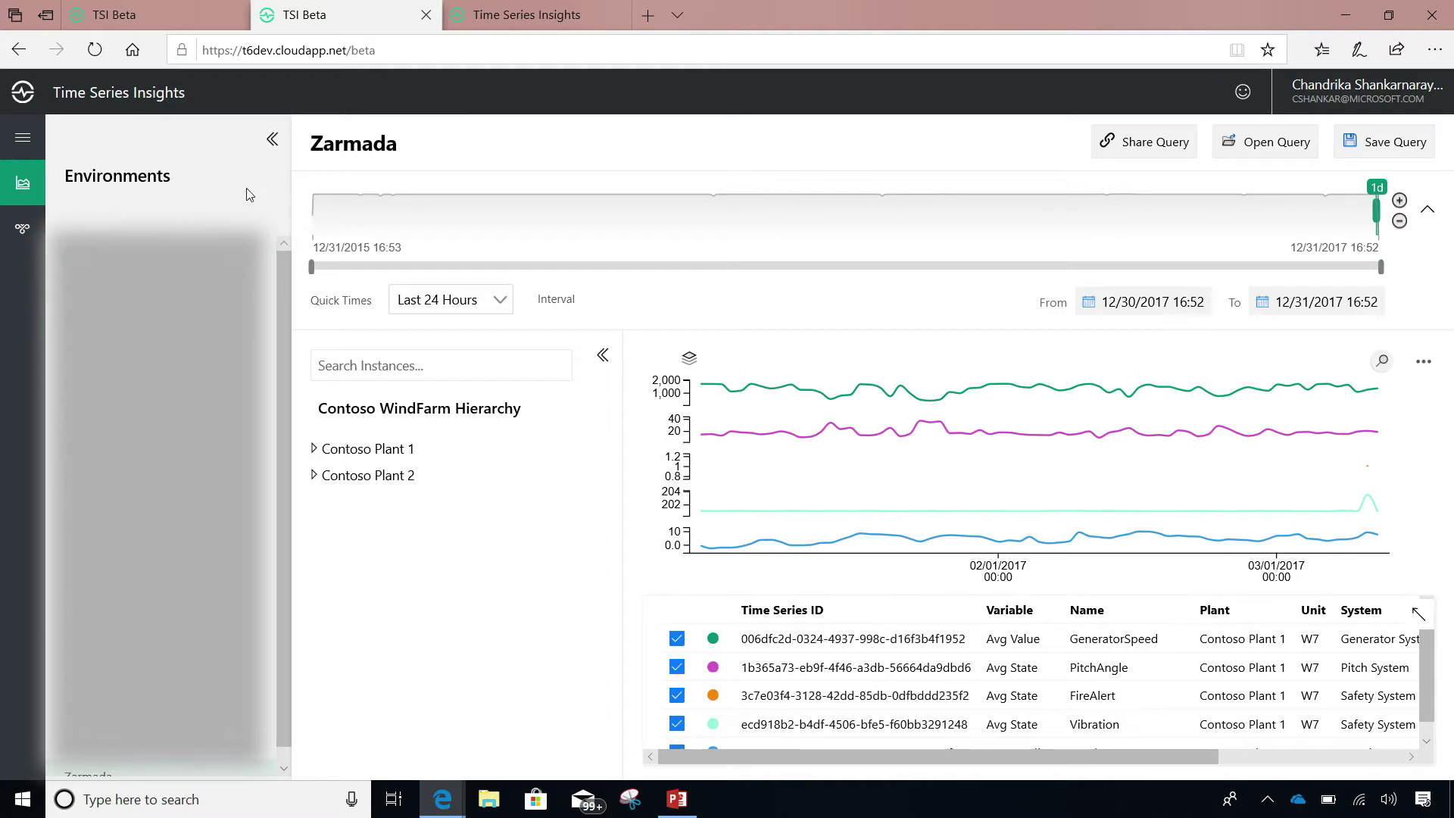
- Collapse the Environments list and expand Contoso Plant 1 in the Contoso WindFarm Hierarchy
left_click(272, 140)
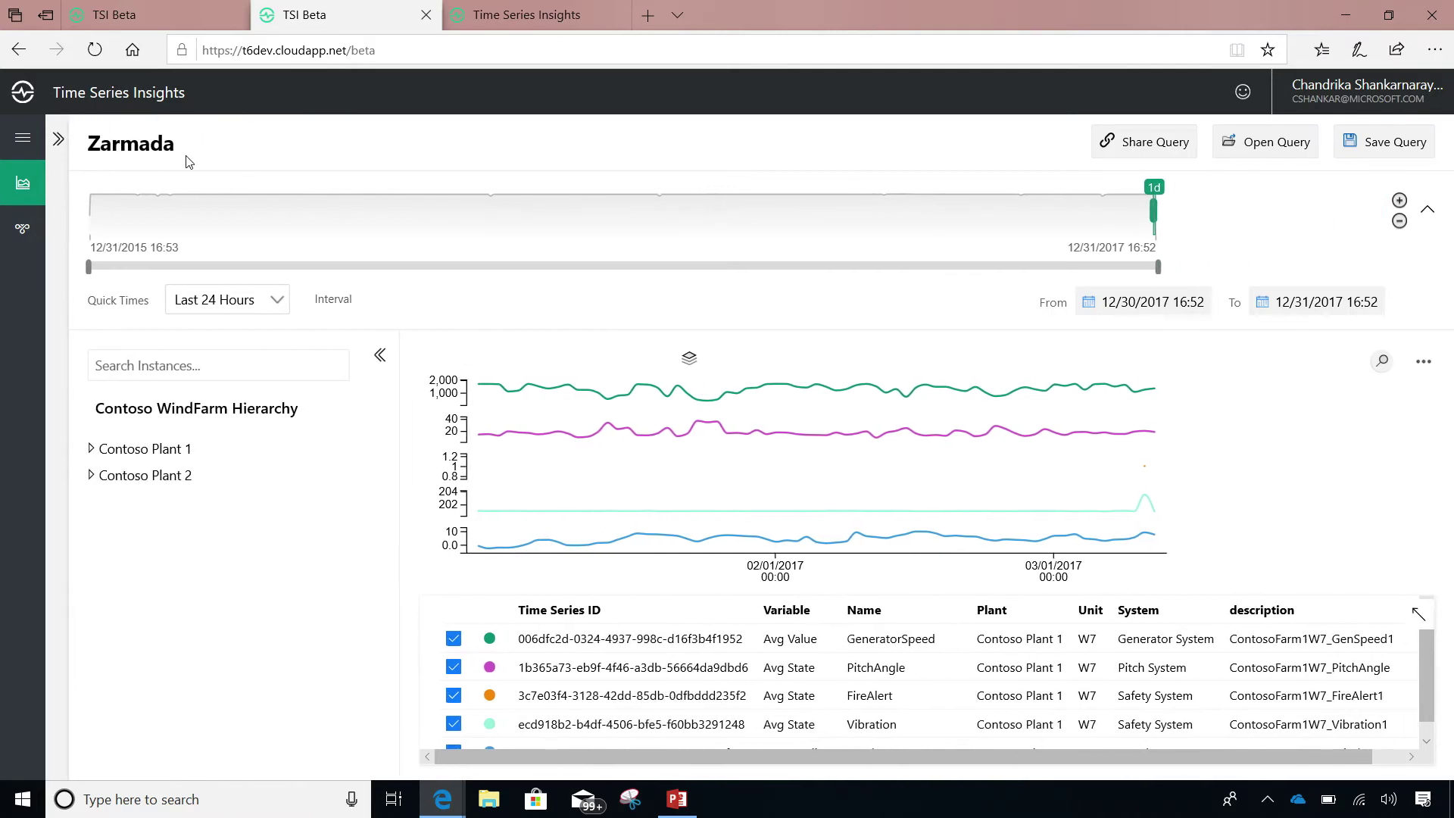
left_click(31, 144)
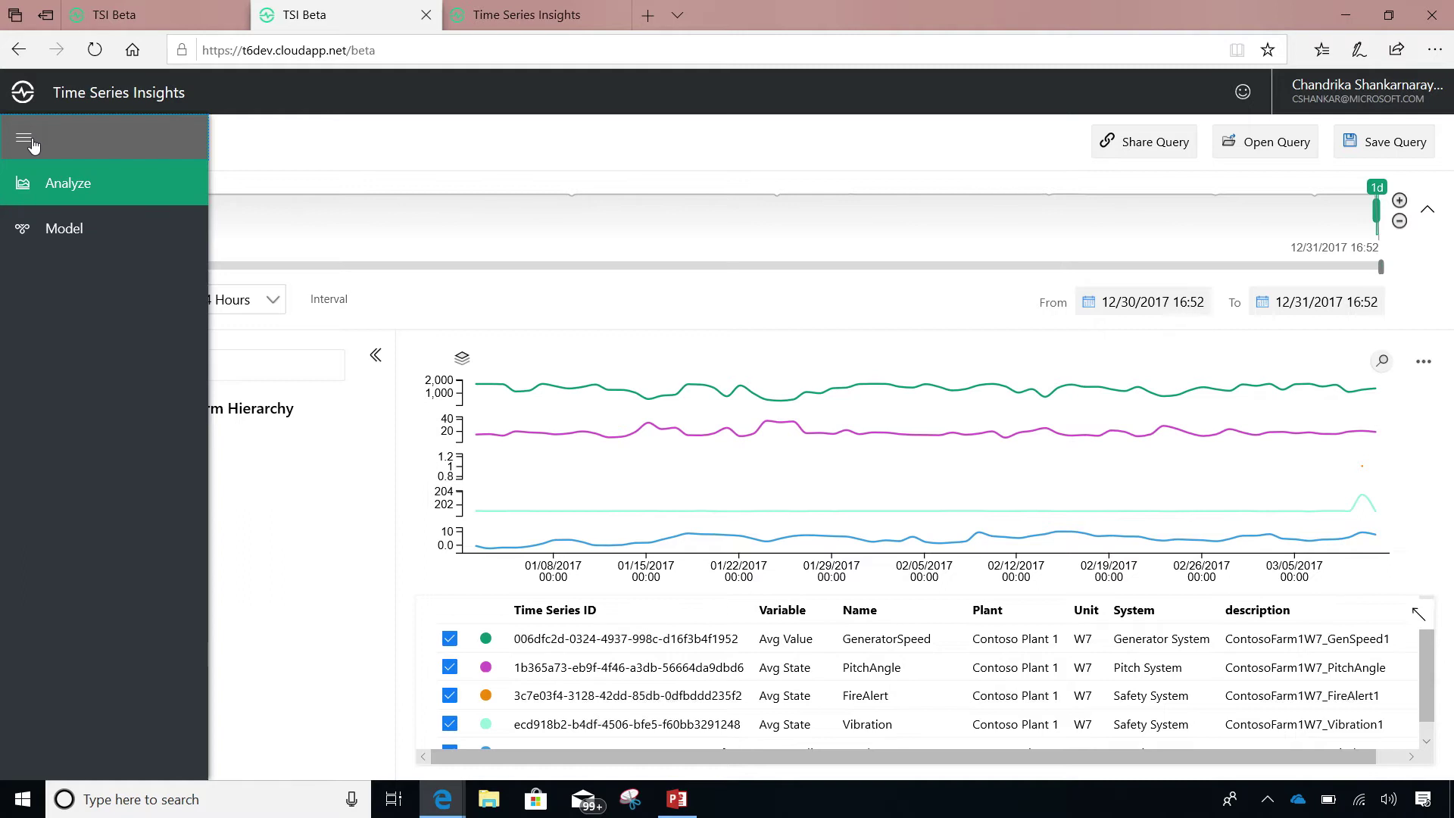
left_click(60, 183)
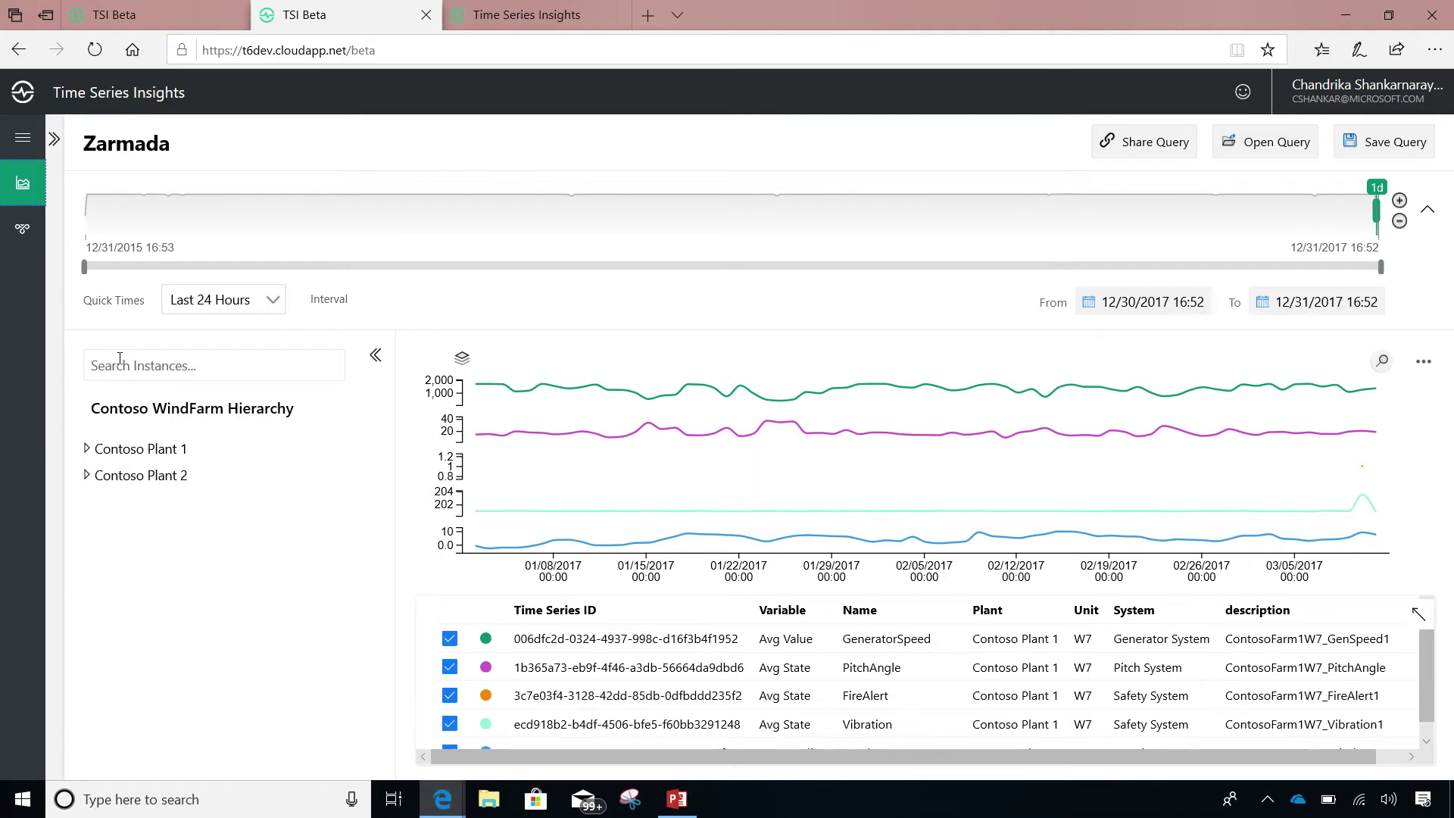
left_click(87, 448)
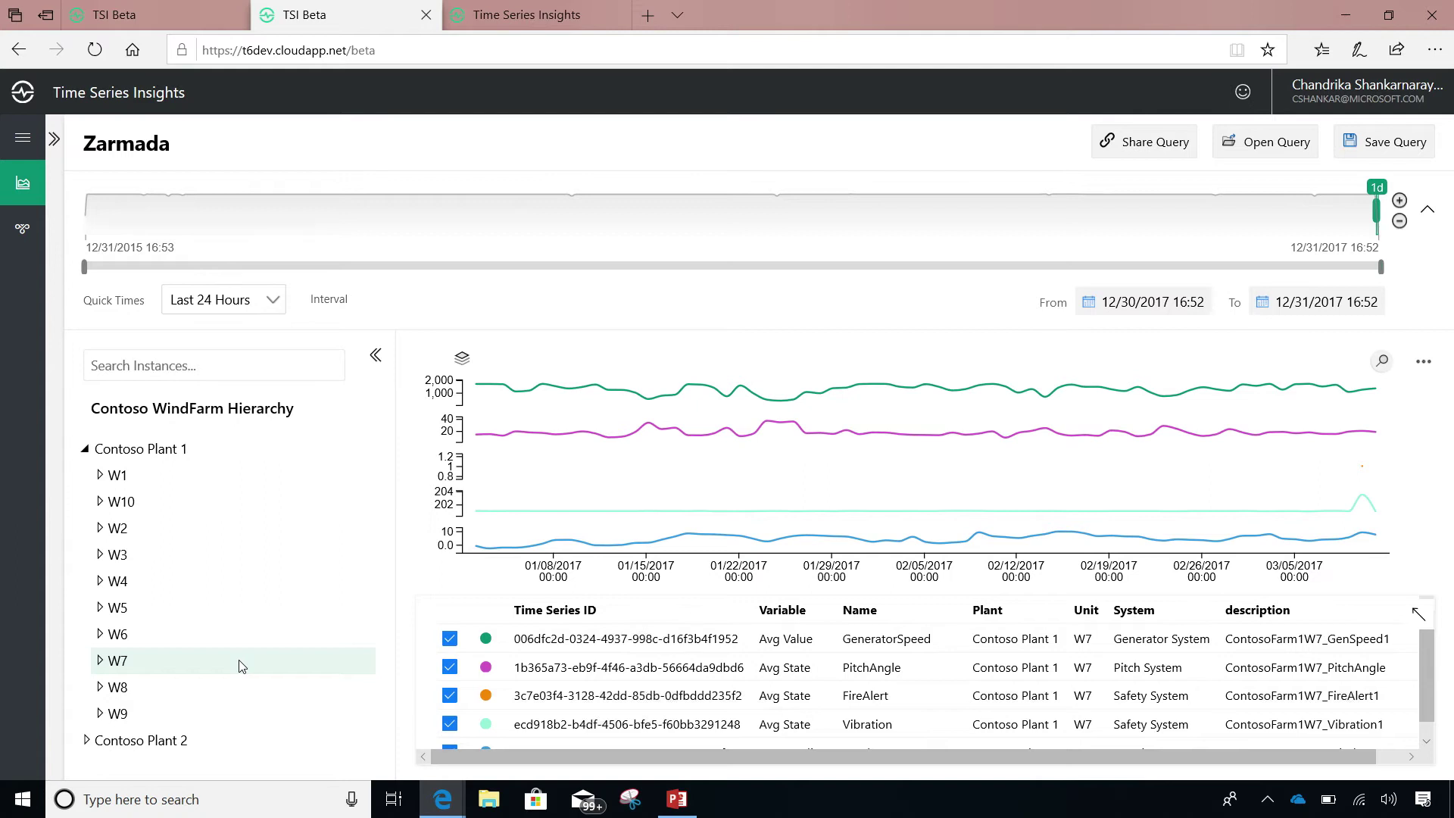
- Search the instances for "power" and clear the search to restore the hierarchy
left_click(180, 371)
type("power")
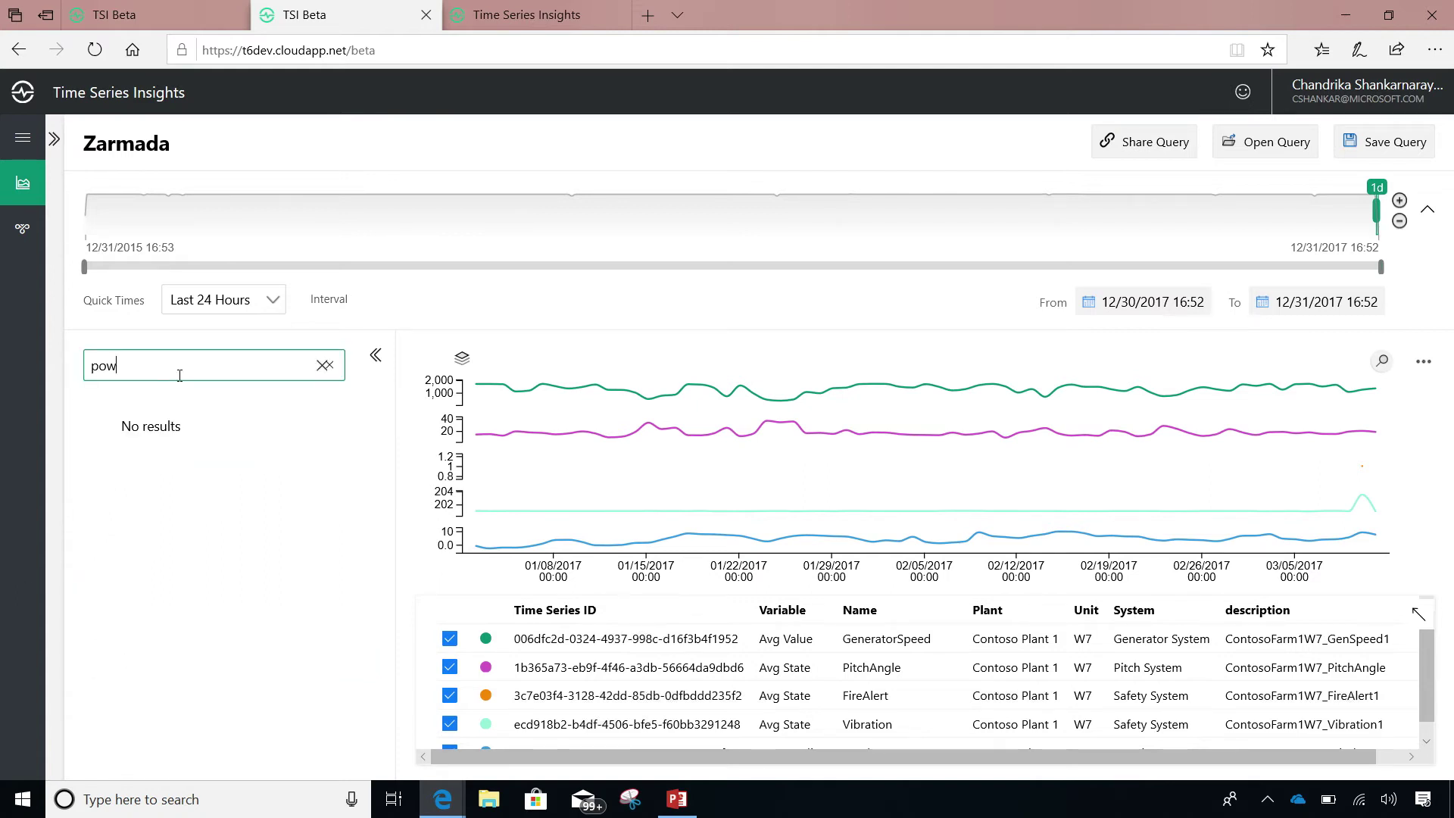
key("BackSpace")
key("BackSpace")
key("BackSpace")
key("BackSpace")
key("BackSpace")
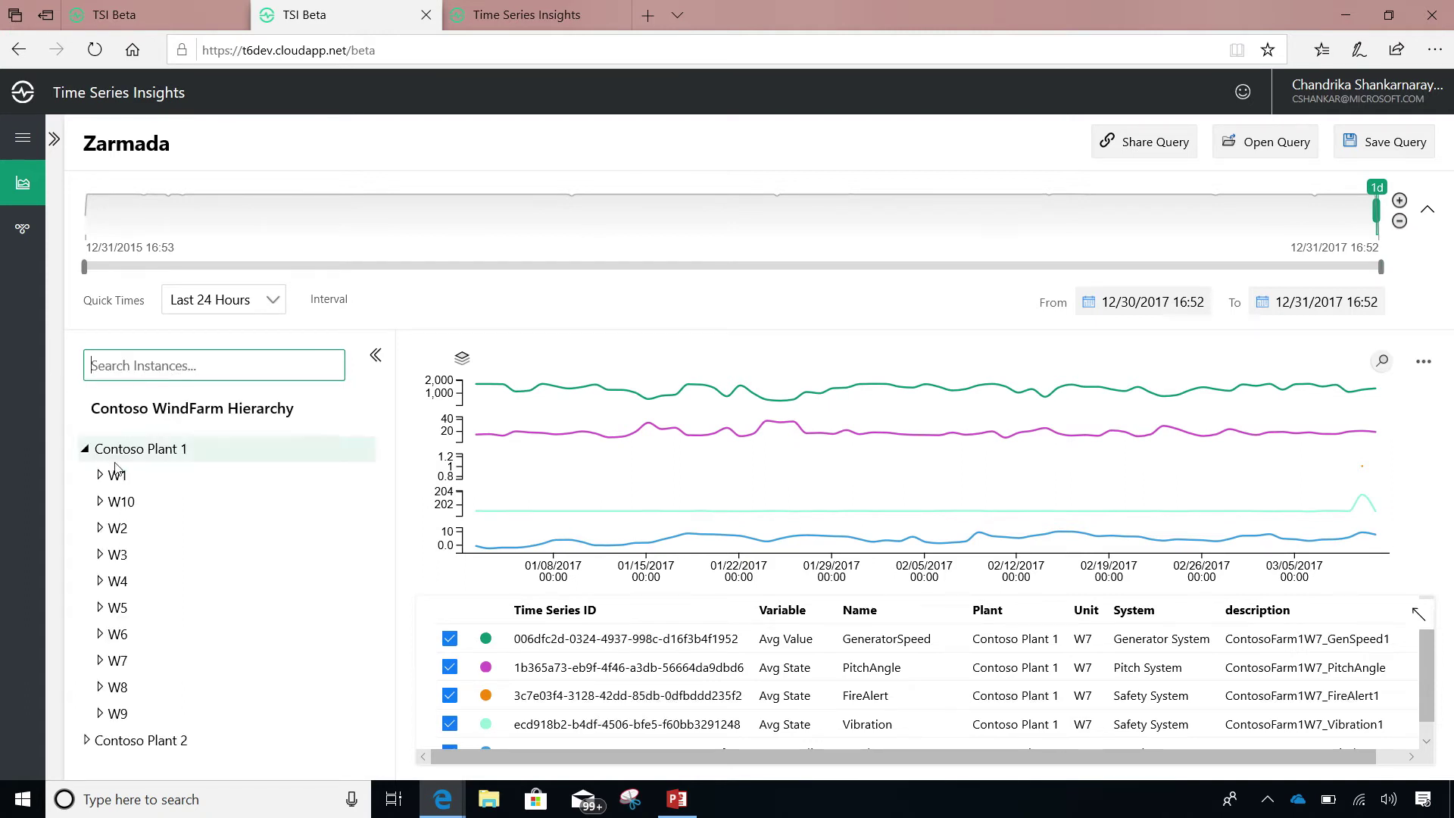
- Expand unit W7 of Contoso Plant 1 and its Generator System in the hierarchy
left_click(102, 660)
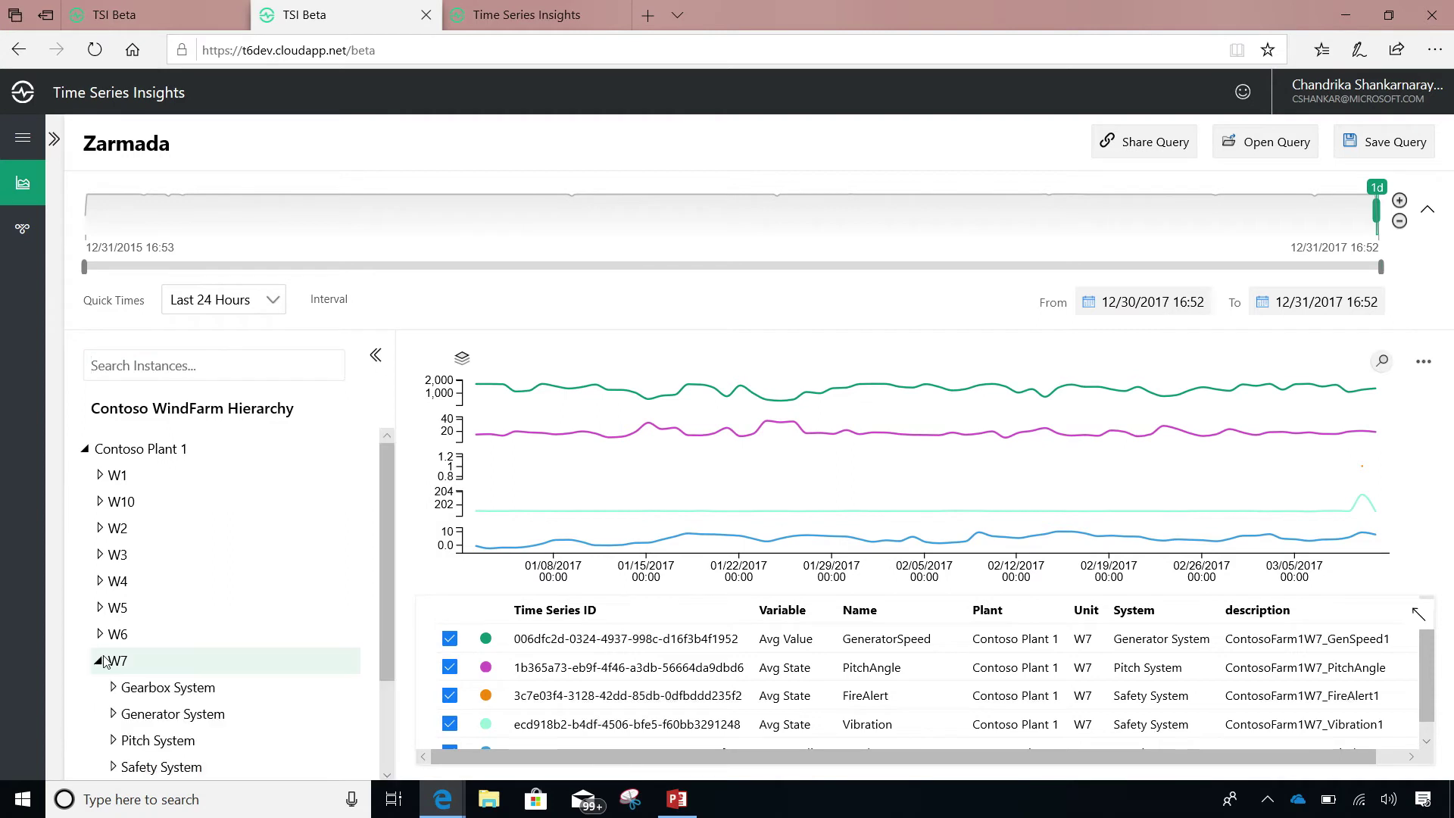
left_click_drag(384, 591, 375, 647)
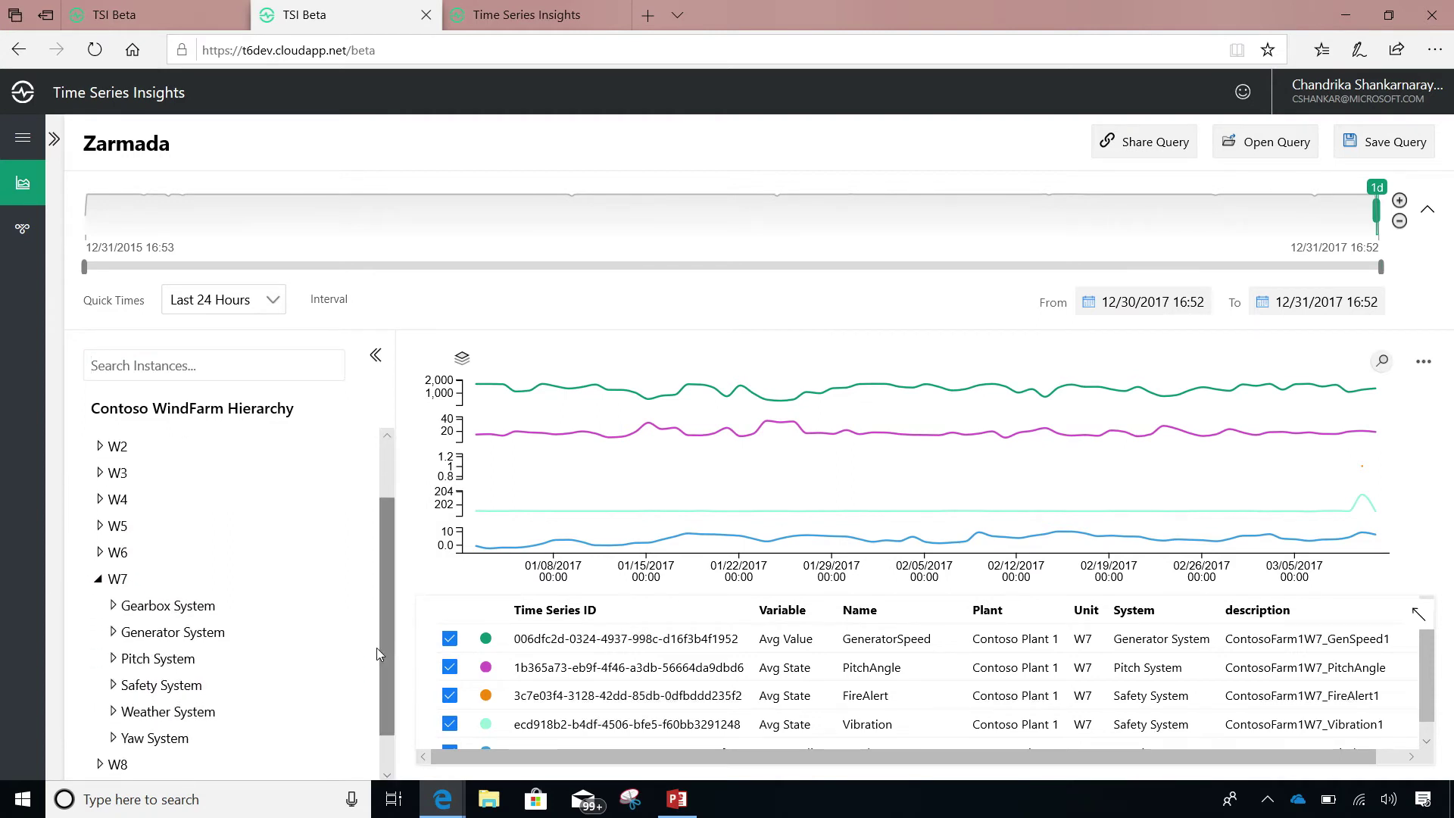
left_click(113, 632)
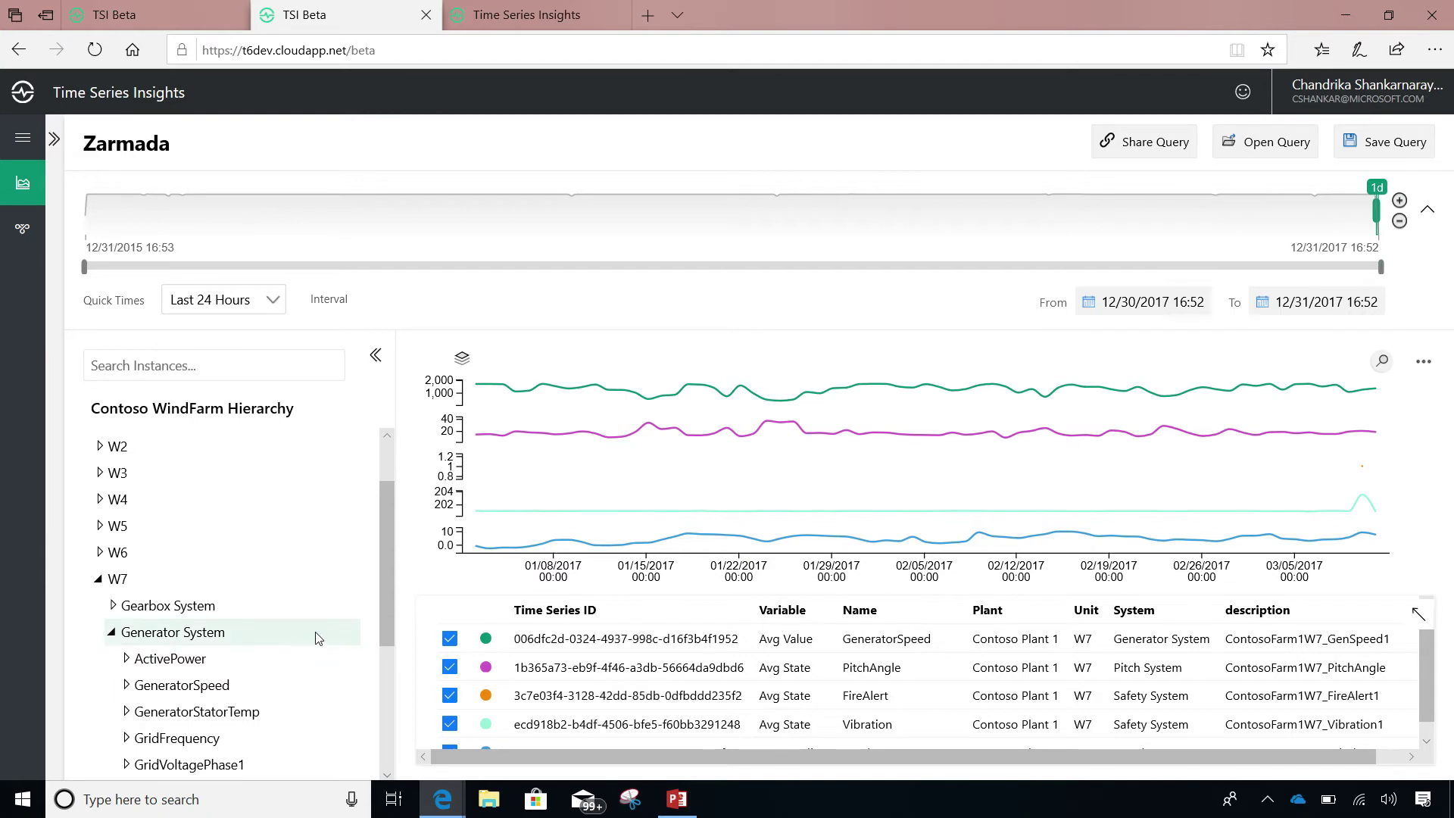
- Search the instances for "active" and clear the search again
left_click(135, 369)
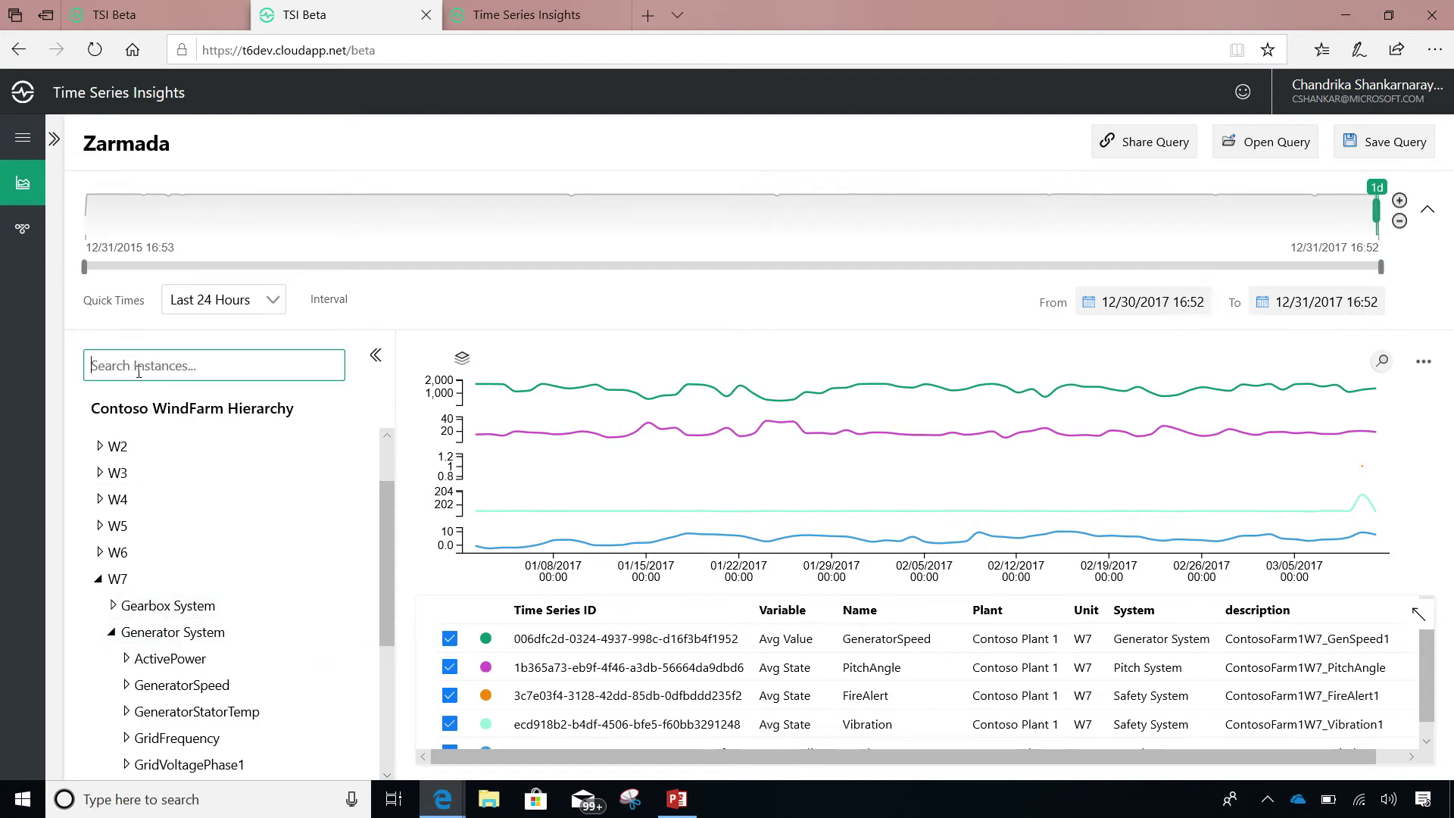
type("ac")
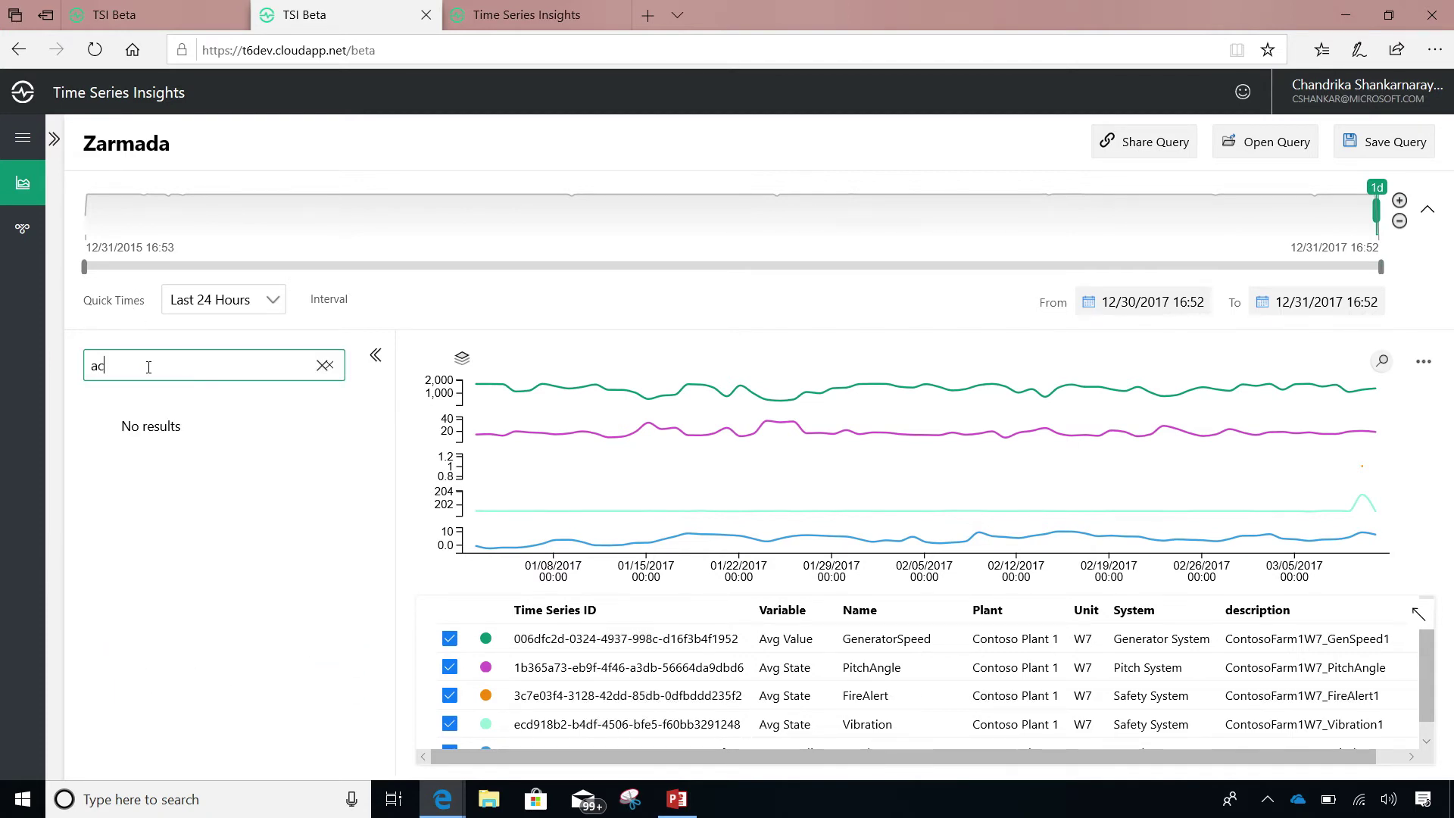
type("tive")
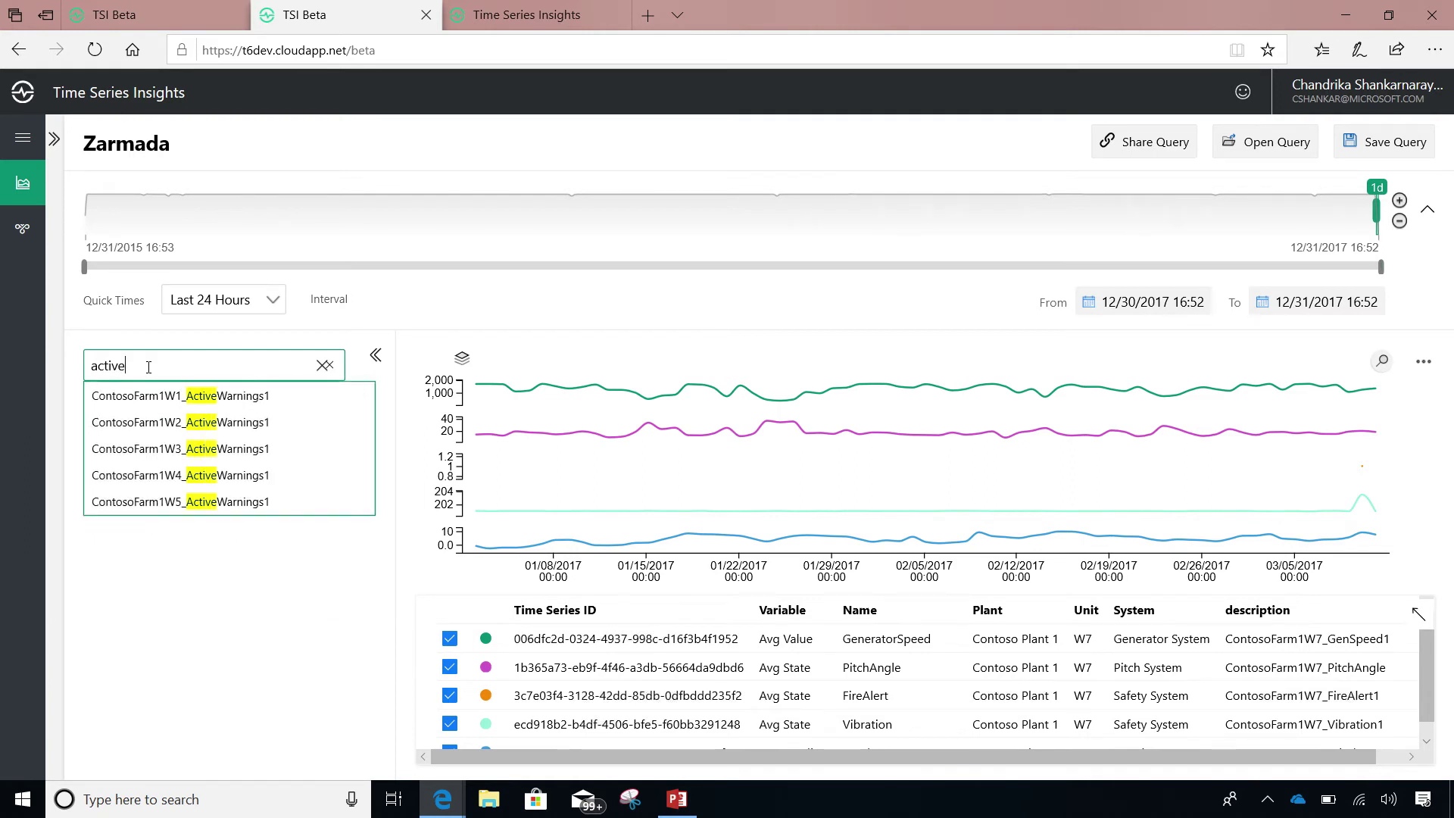
key("BackSpace")
key("BackSpace")
key("BackSpace")
key("BackSpace")
key("BackSpace")
key("BackSpace")
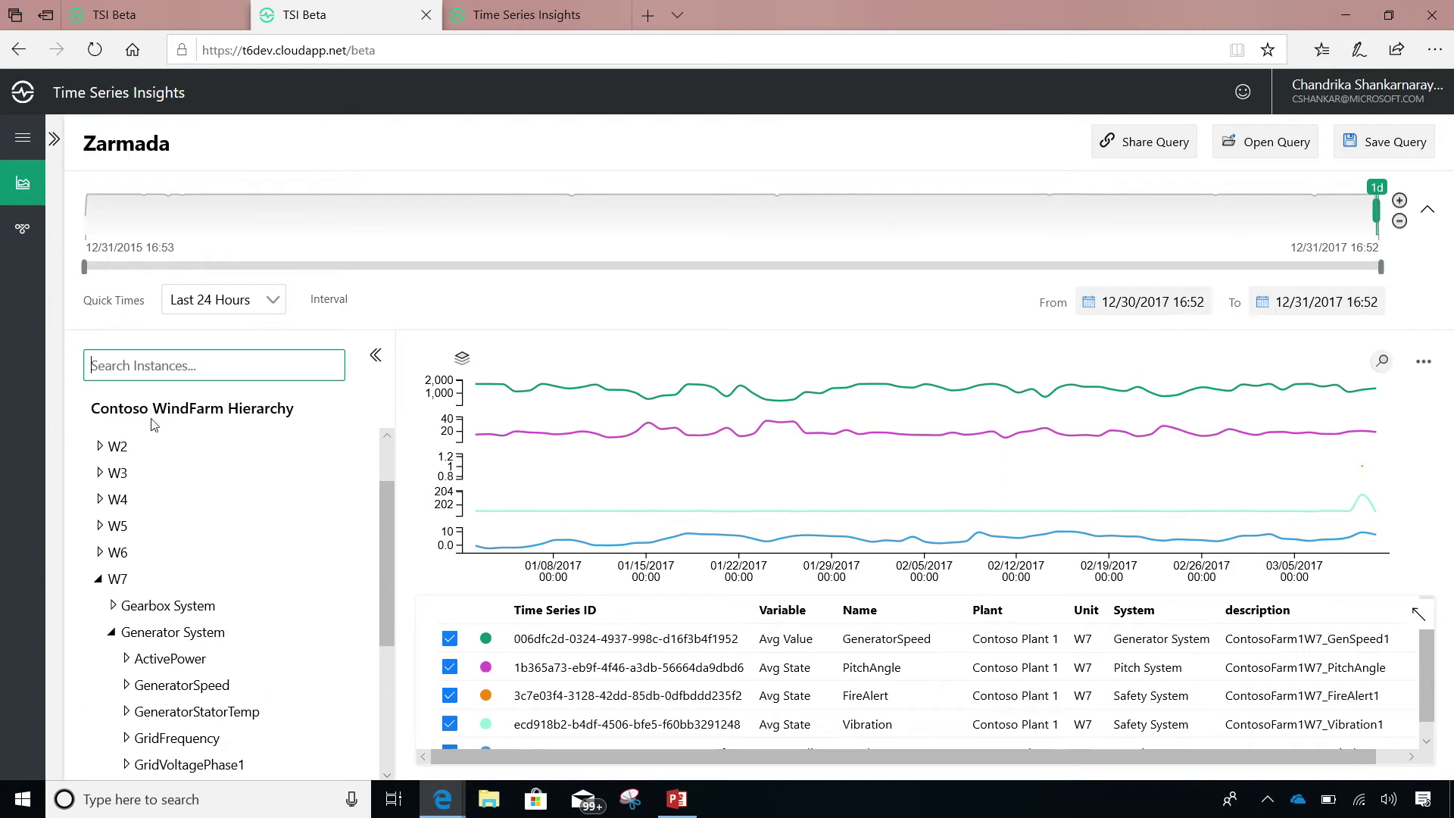
- Add the Avg Value of W7's ActivePower instance, under Generator System, to the chart
left_click(126, 660)
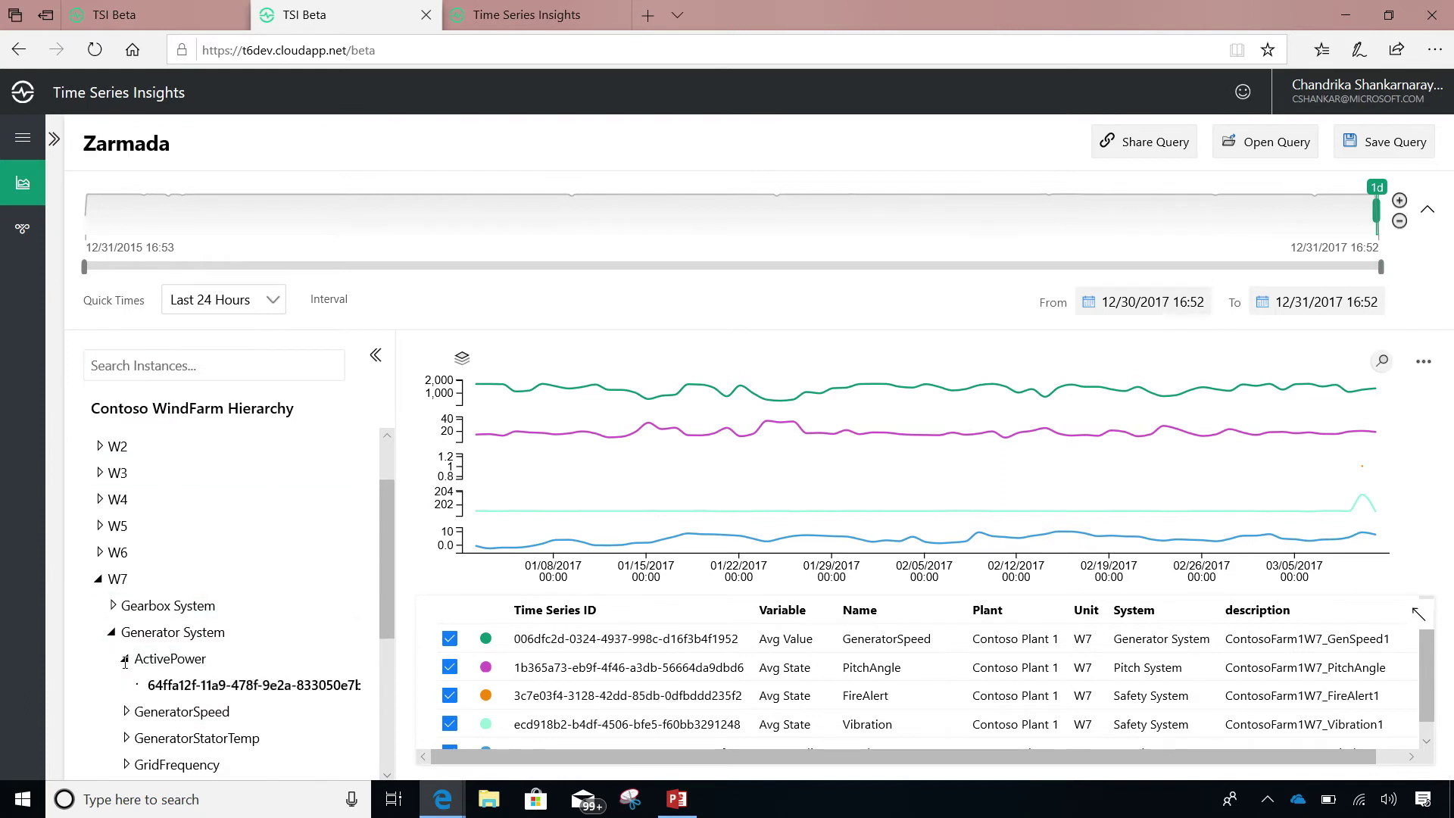
left_click(214, 688)
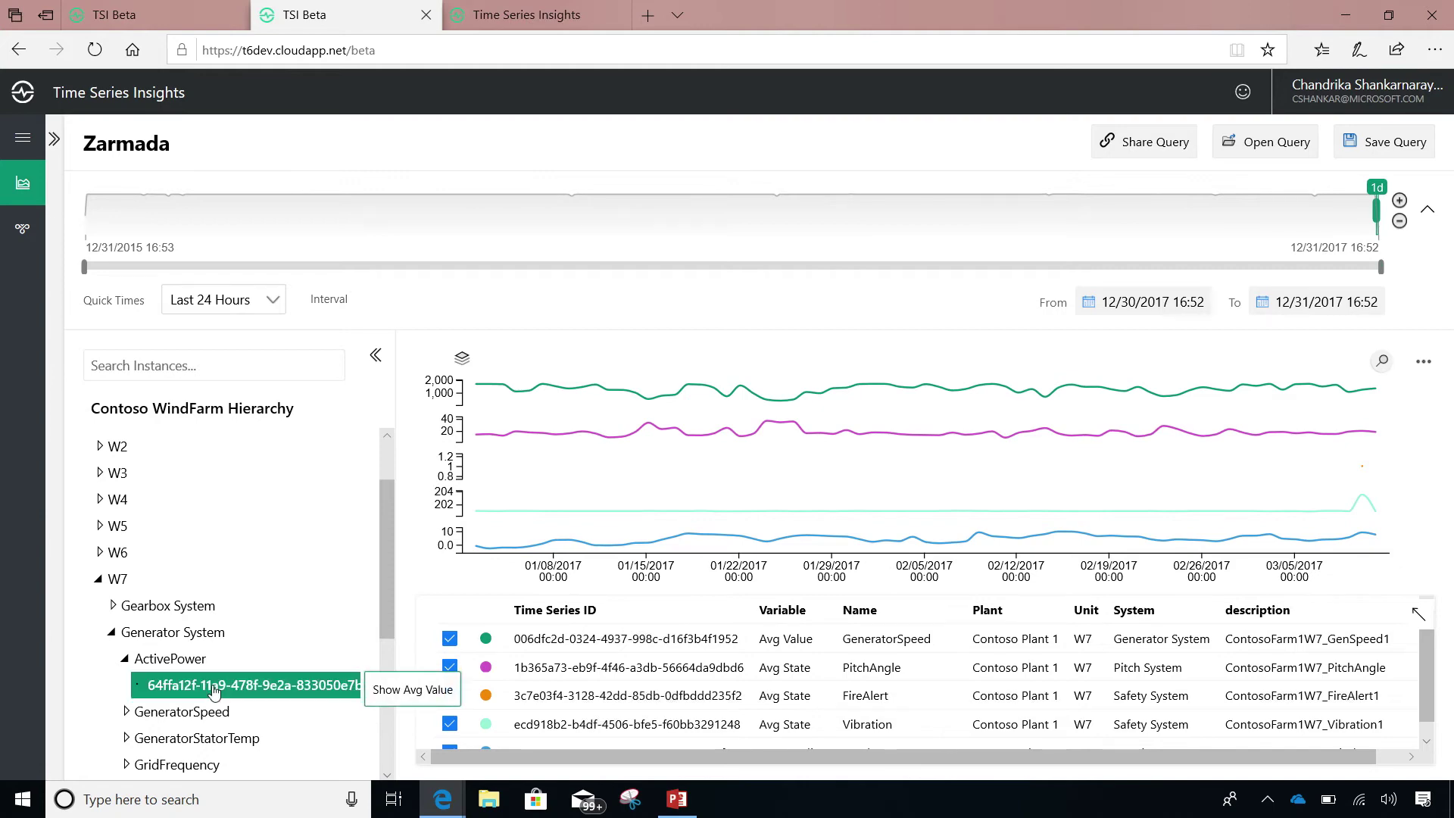
left_click(387, 689)
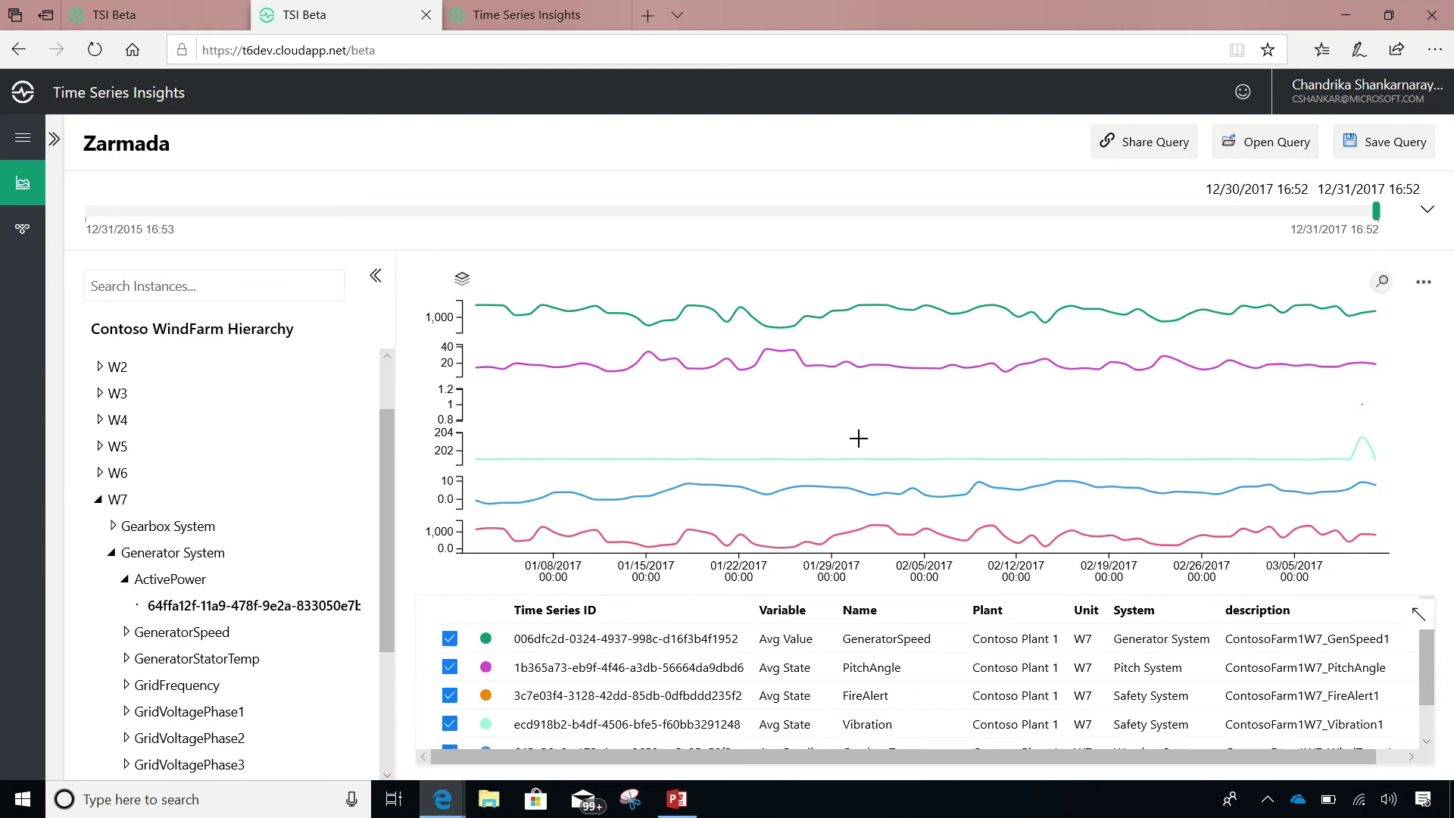
- Expand the time range settings and view the From/To date picker, closing it without changing the dates
mouse_move(858, 371)
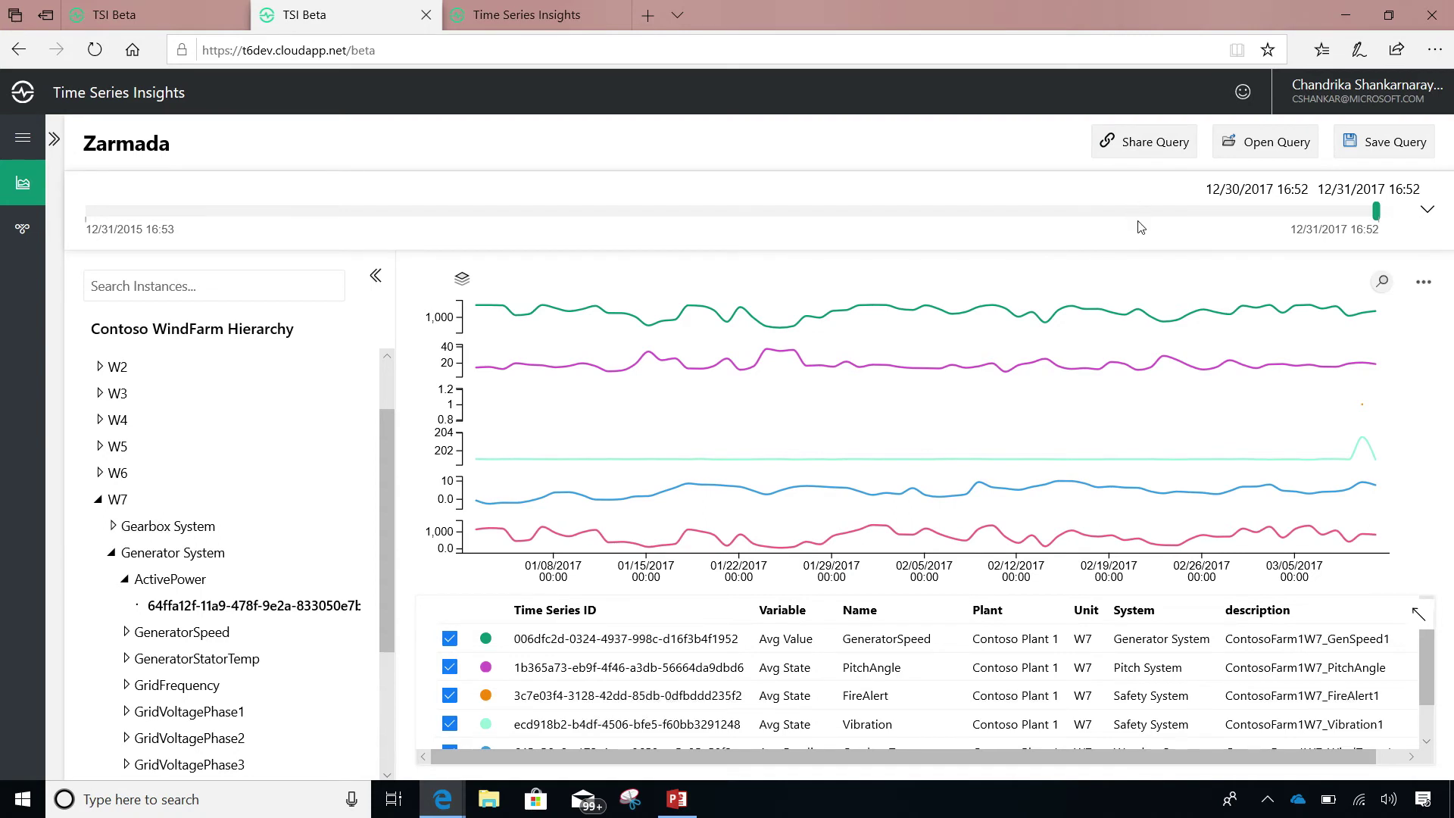
left_click(1316, 229)
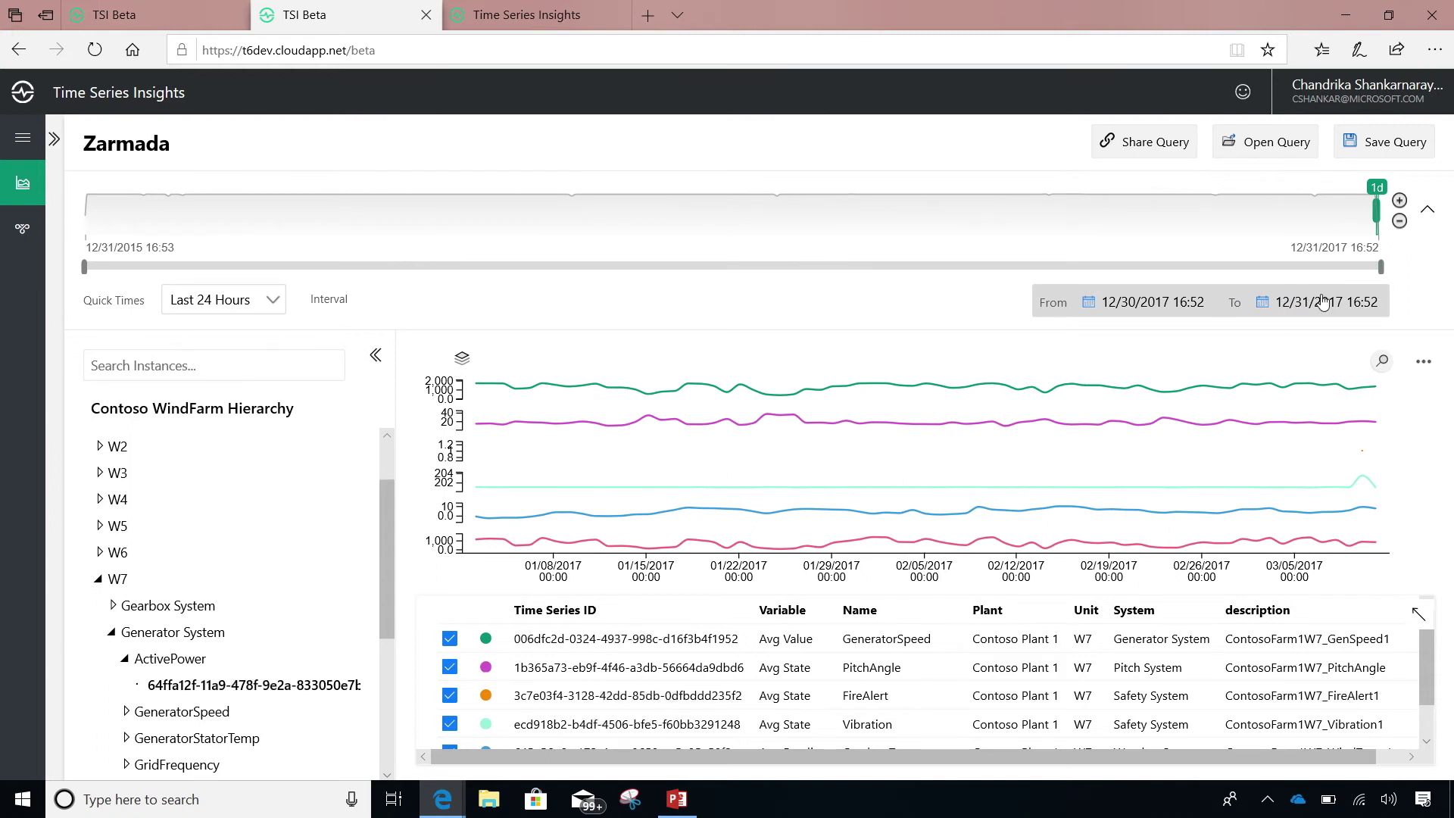
left_click(1323, 302)
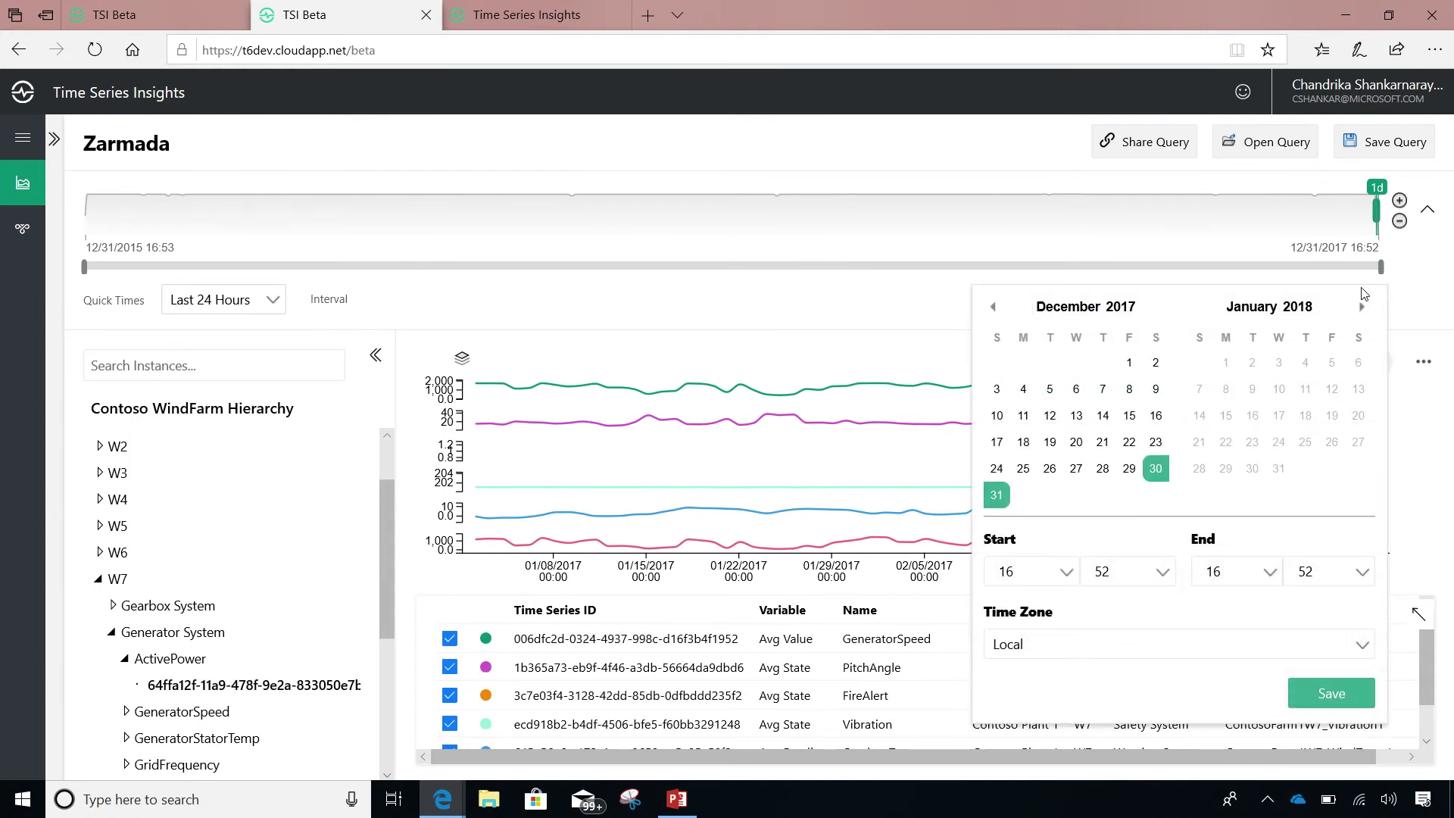
left_click(1415, 266)
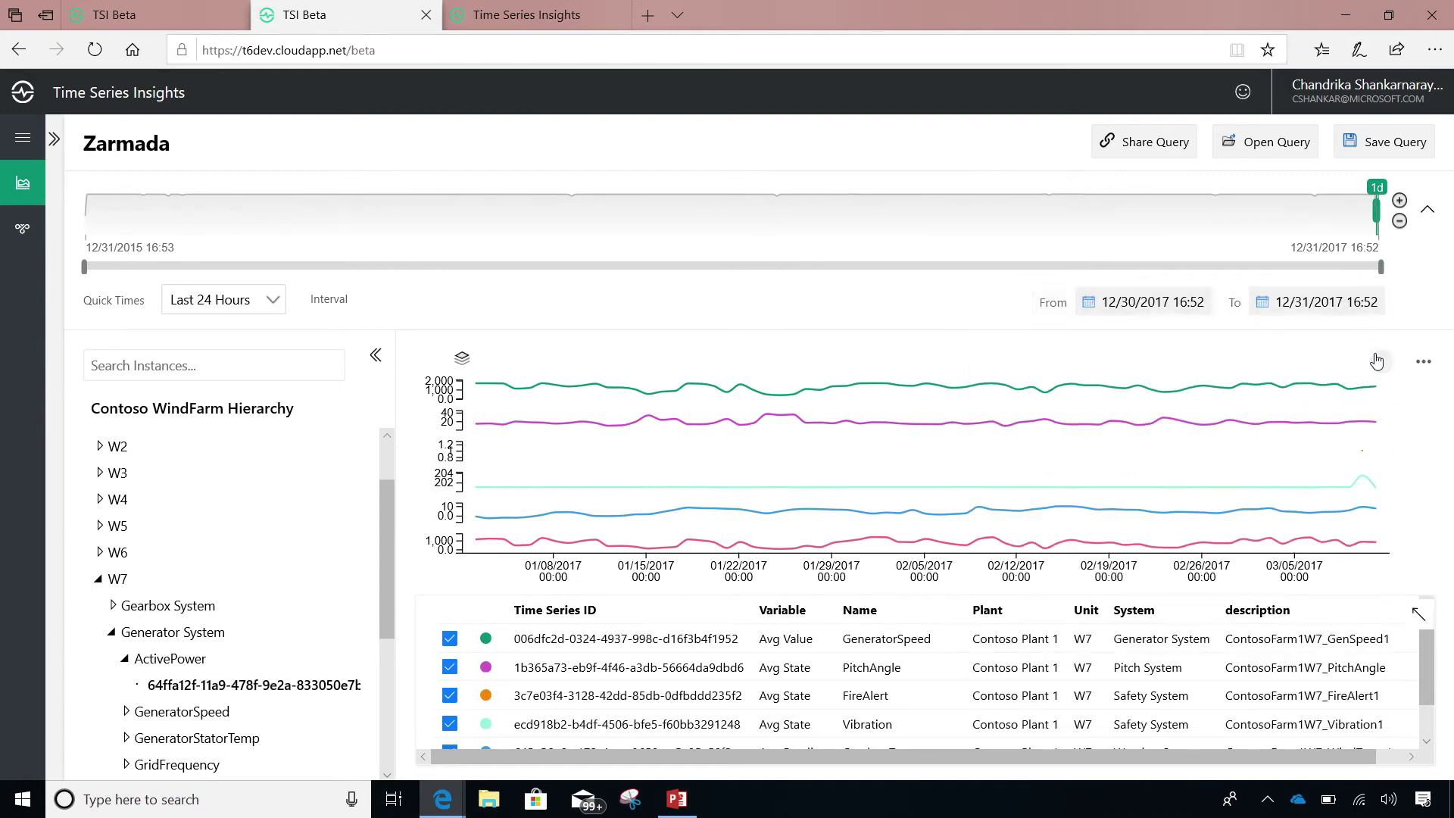
- Zoom the chart's time range to 01/16/2017 19:32 through 02/23/2017 14:12
mouse_move(1382, 362)
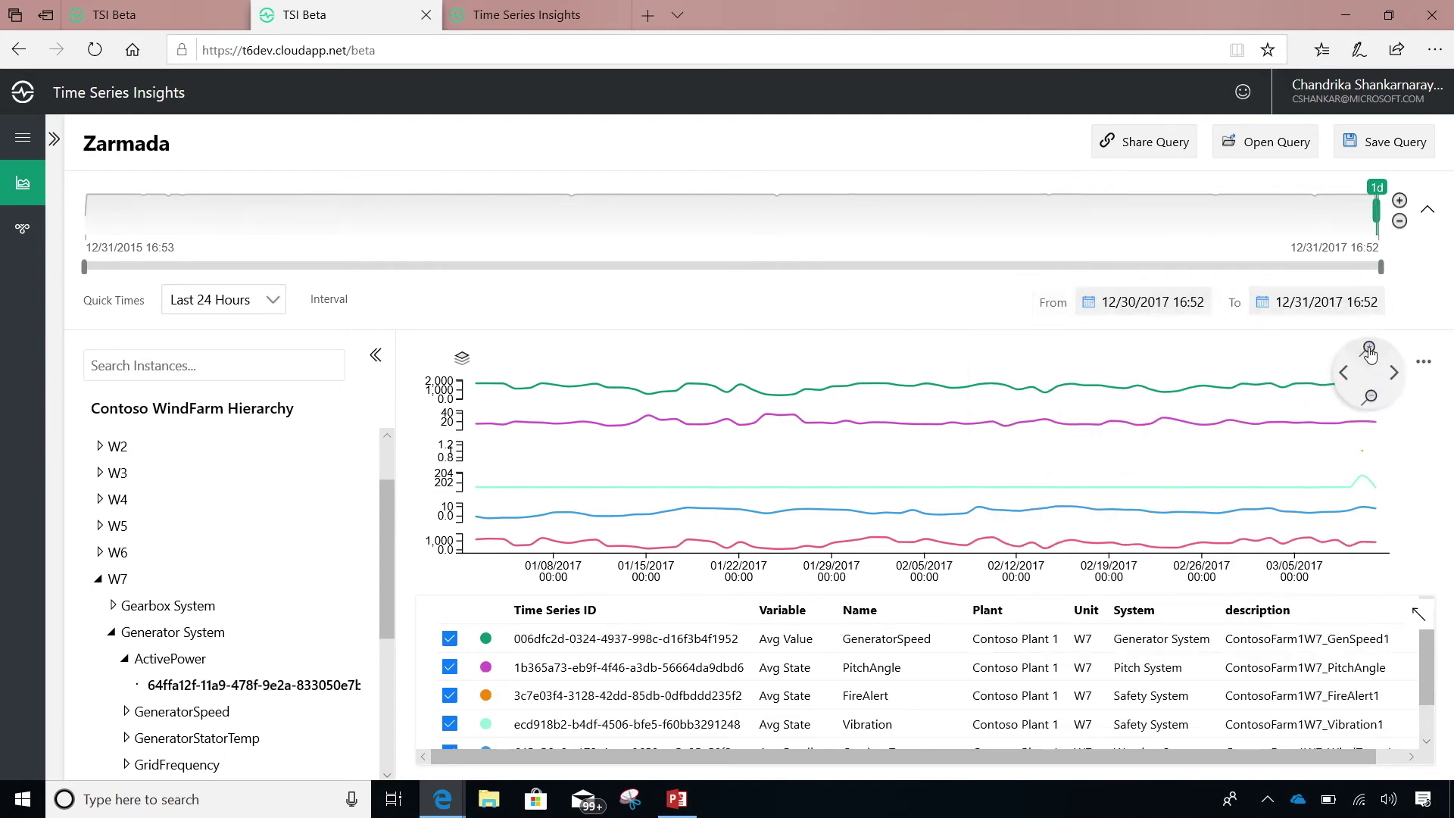
left_click(1370, 348)
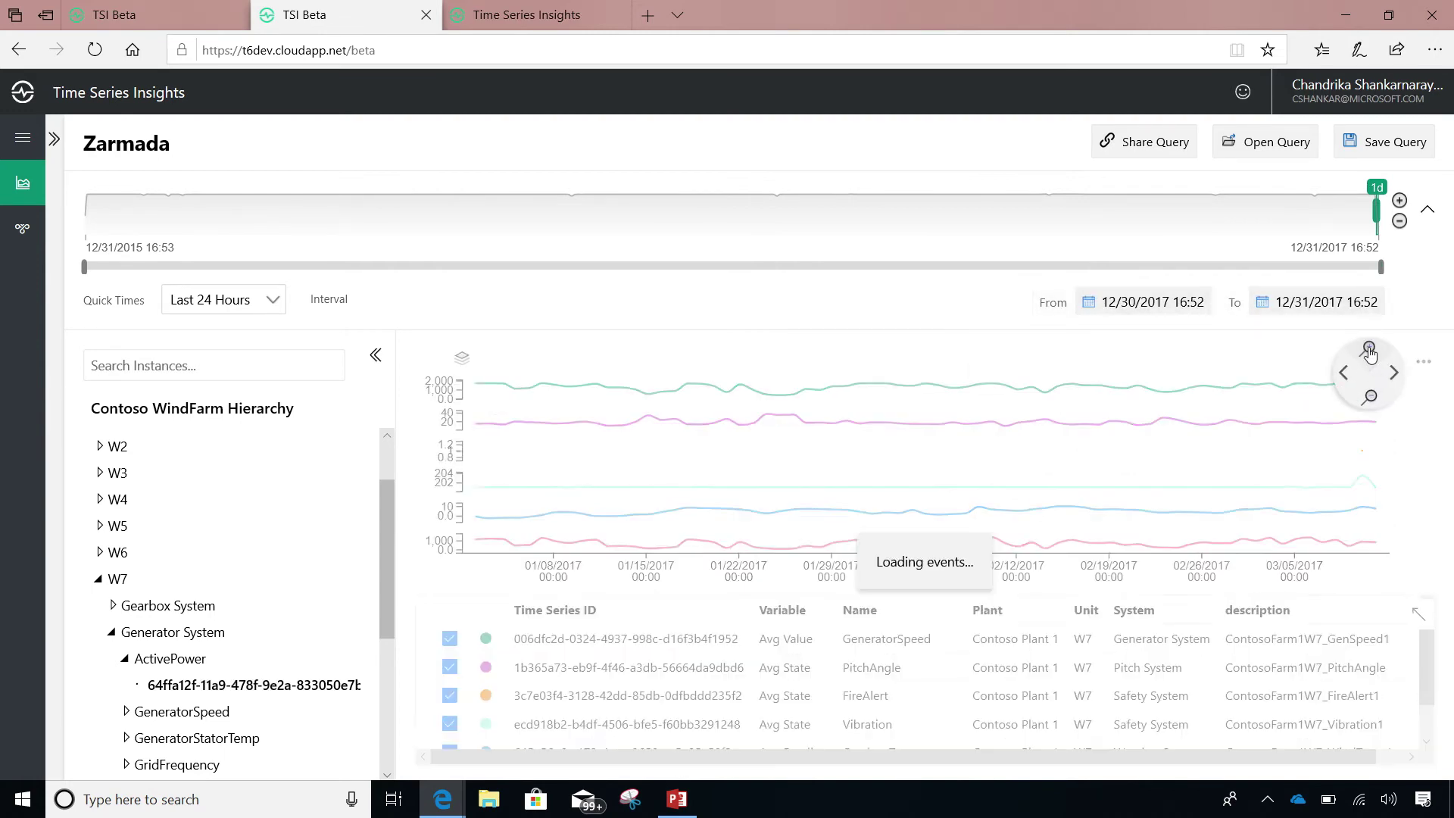
left_click(1370, 399)
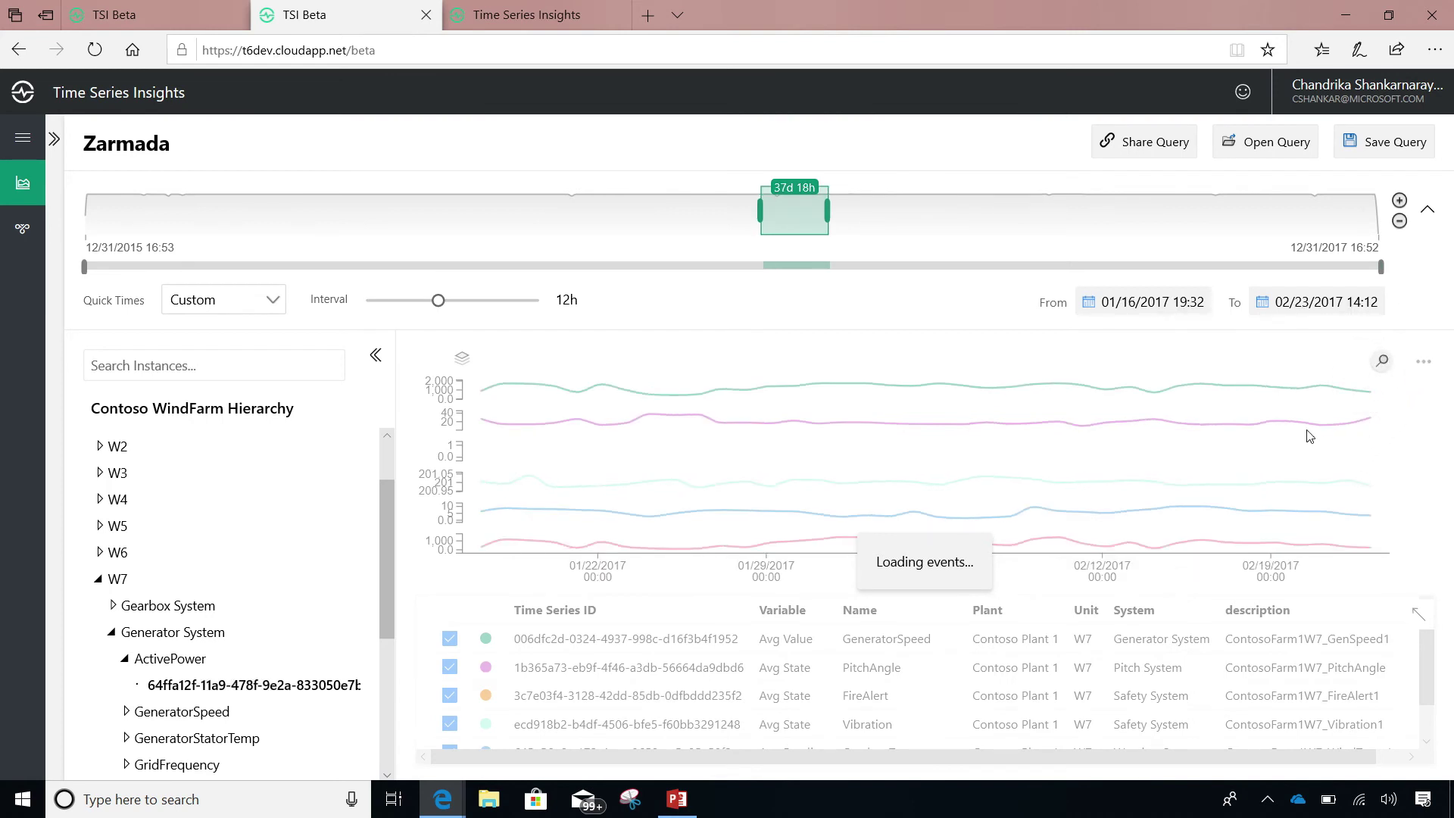
- Try to place a value marker on the chart and reposition it to just after 02/12/2017
left_click(1423, 363)
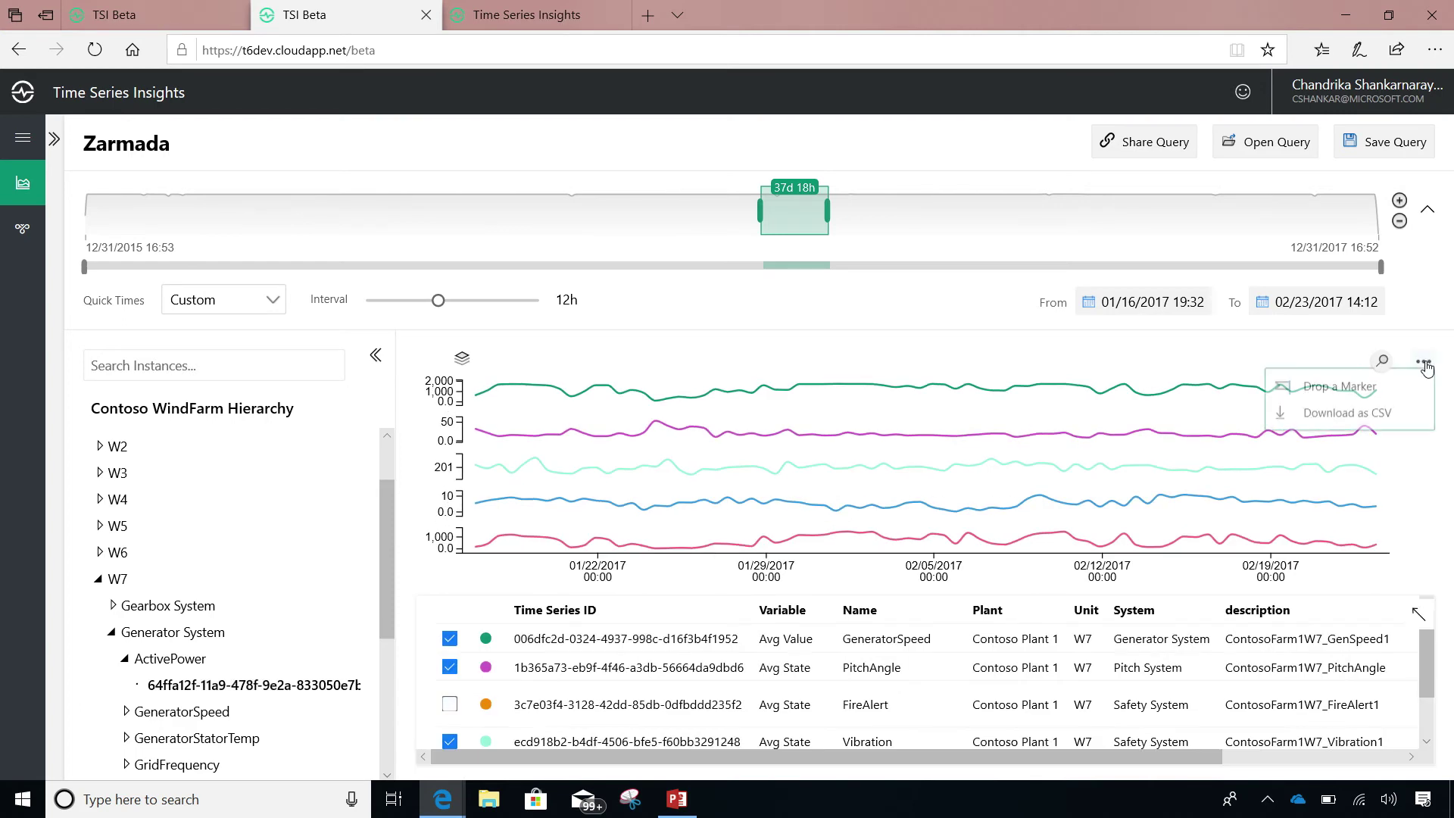
left_click(750, 383)
left_click_drag(825, 381, 945, 379)
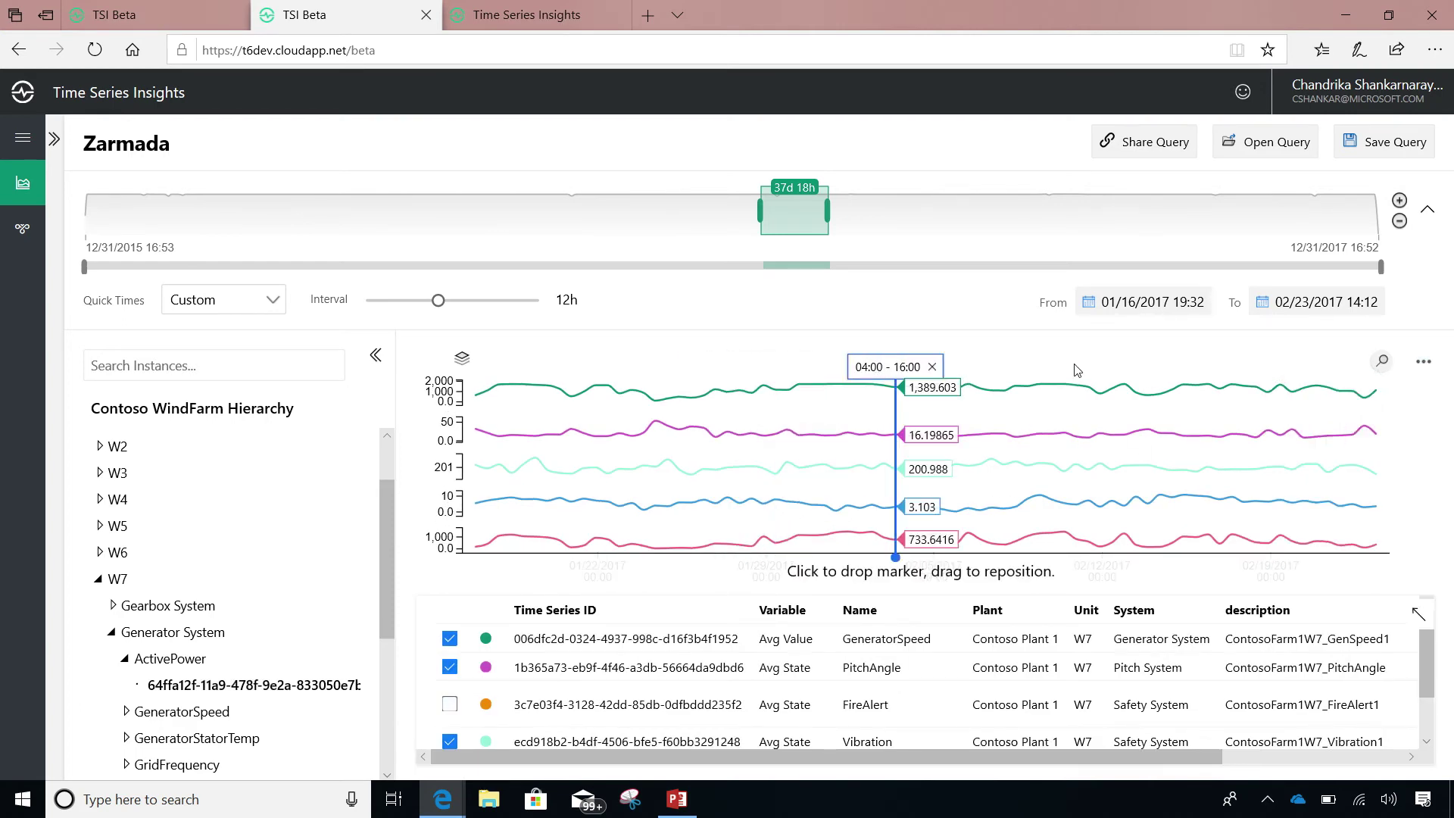
mouse_move(1119, 372)
left_mouse_down()
mouse_move(977, 375)
mouse_move(1118, 384)
left_mouse_up()
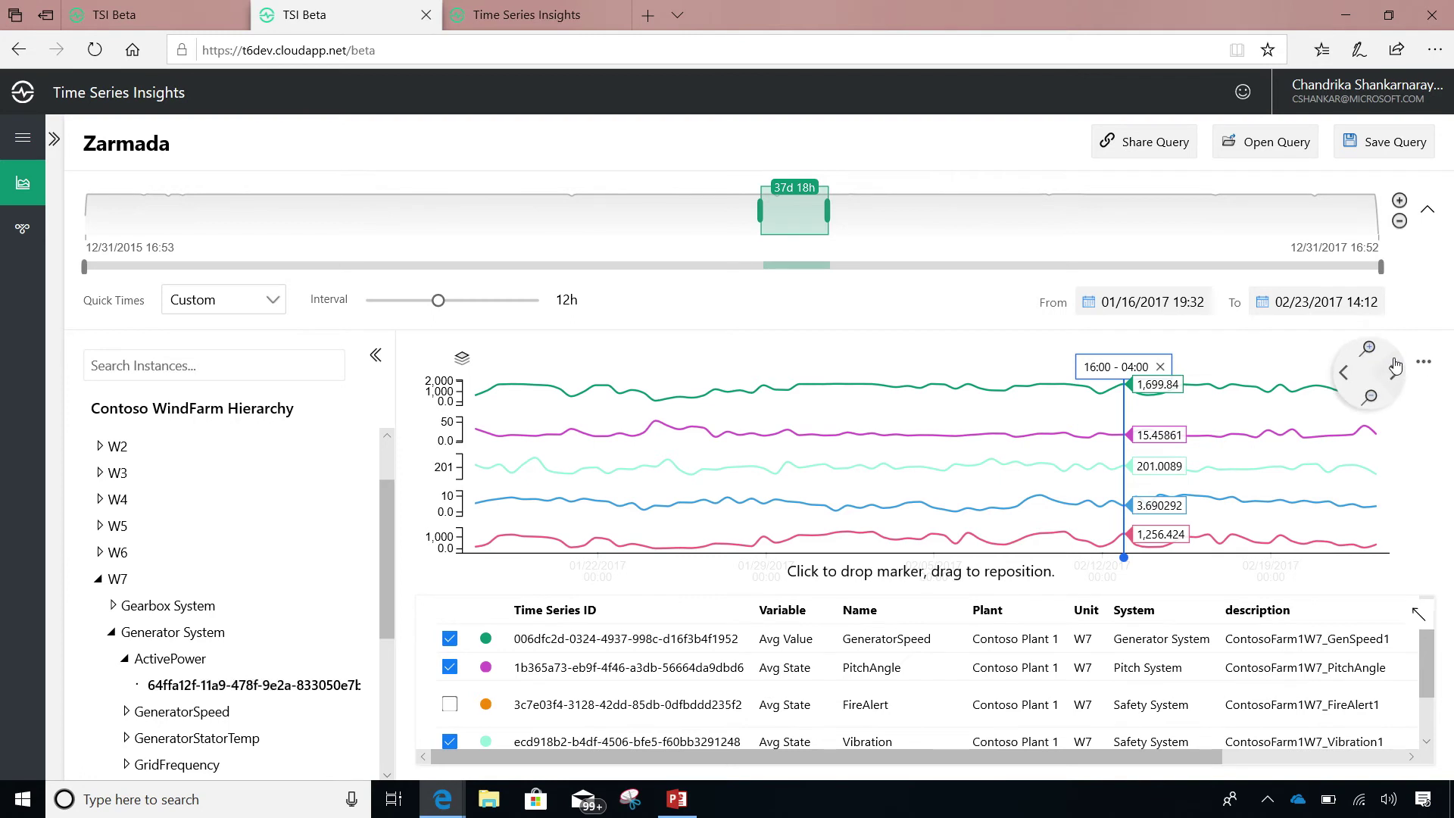
- Drop one value marker on the chart just before 02/12/2017 and a second one just before 02/05/2017
left_click(1339, 391)
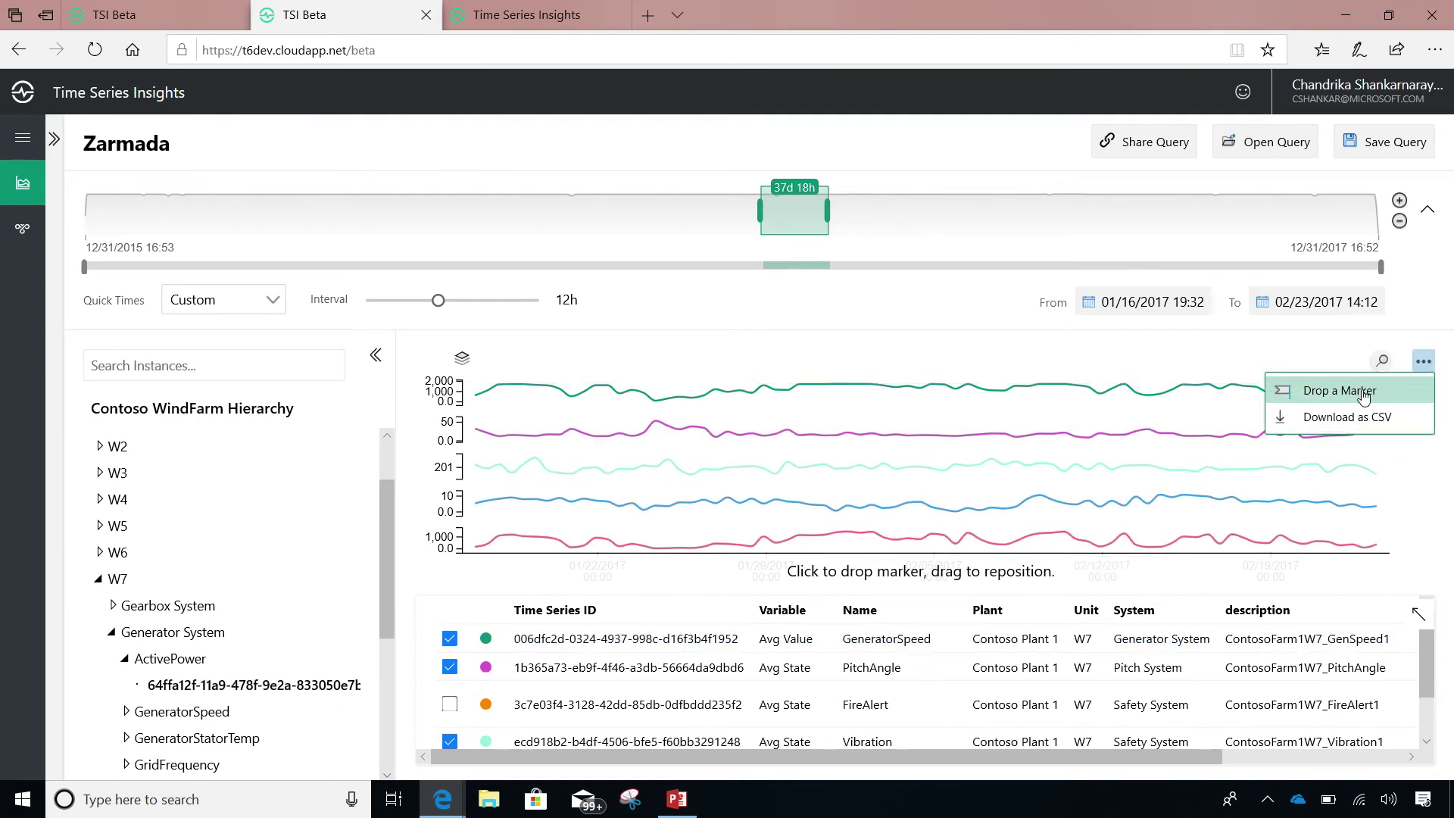
left_click(1159, 382)
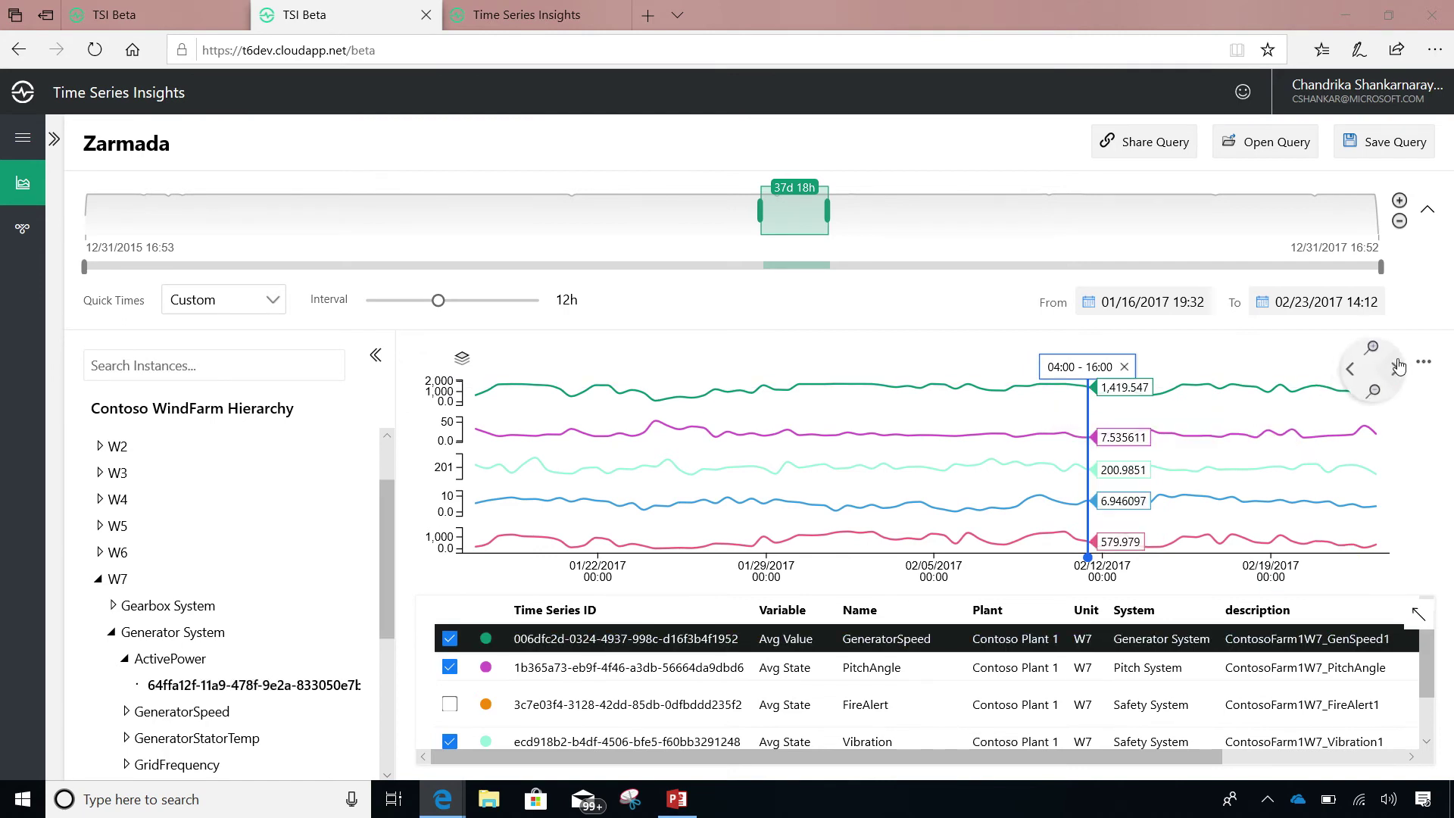
left_click(1331, 390)
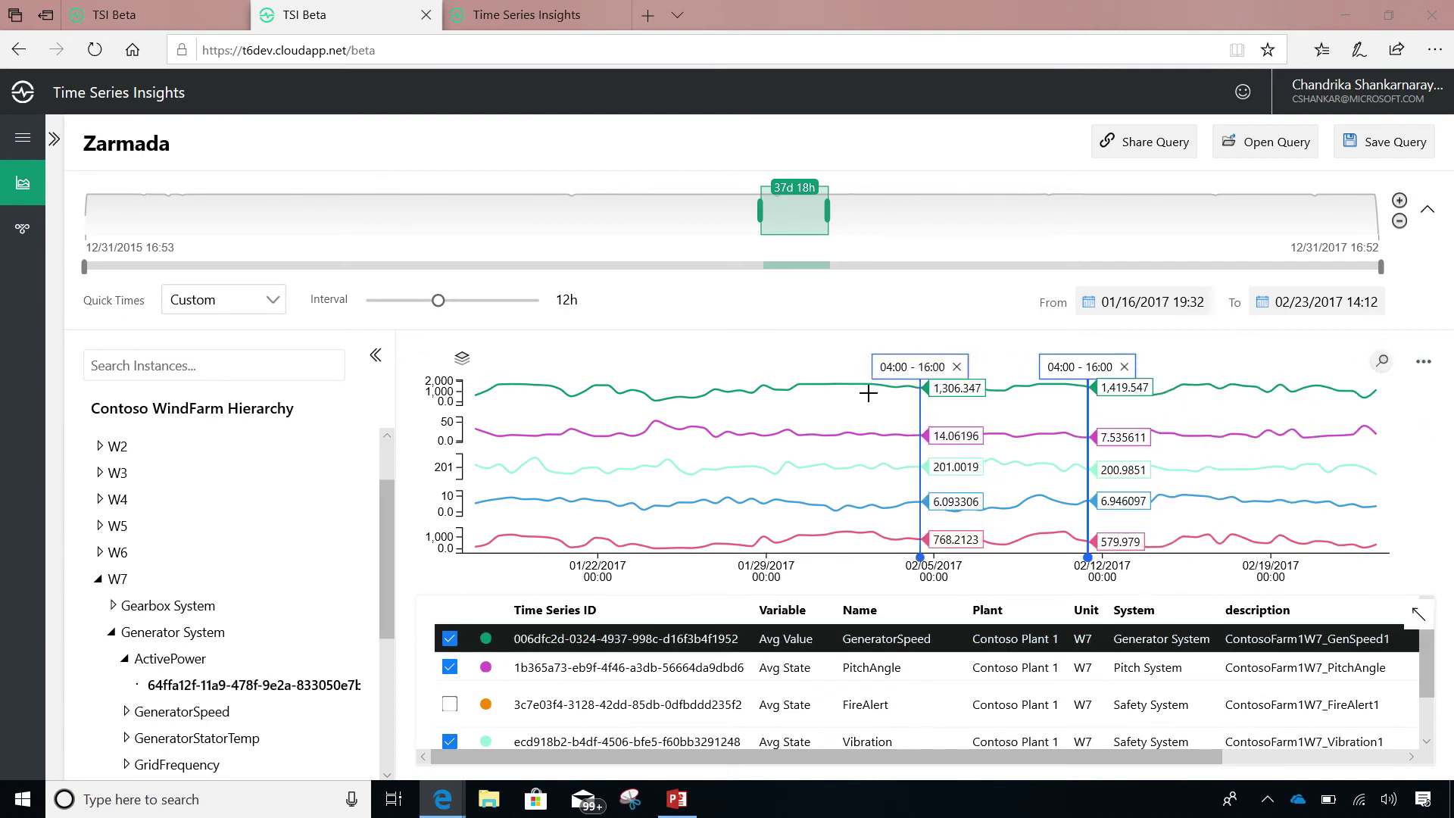